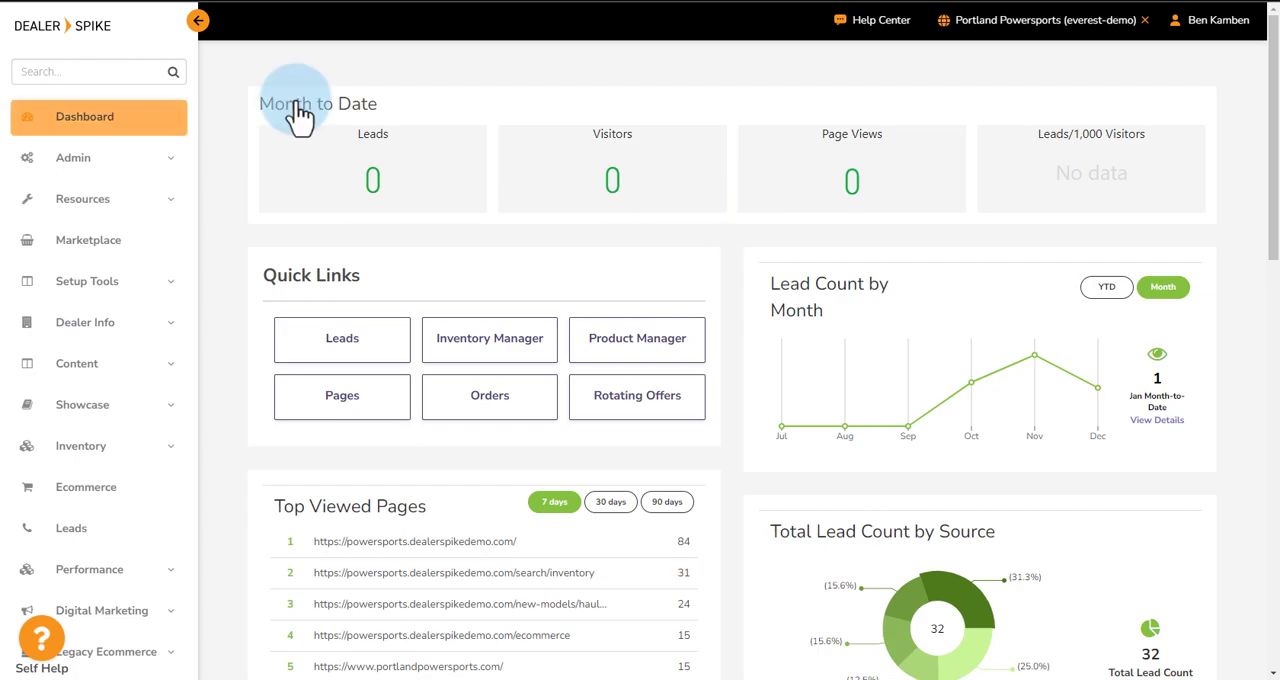
Open the Catalogs page of the Showcase tools
{"action": "left_click", "coordinate": [163, 405]}
{"action": "scroll", "coordinate": [150, 410], "scroll_direction": "down", "scroll_amount": 1}
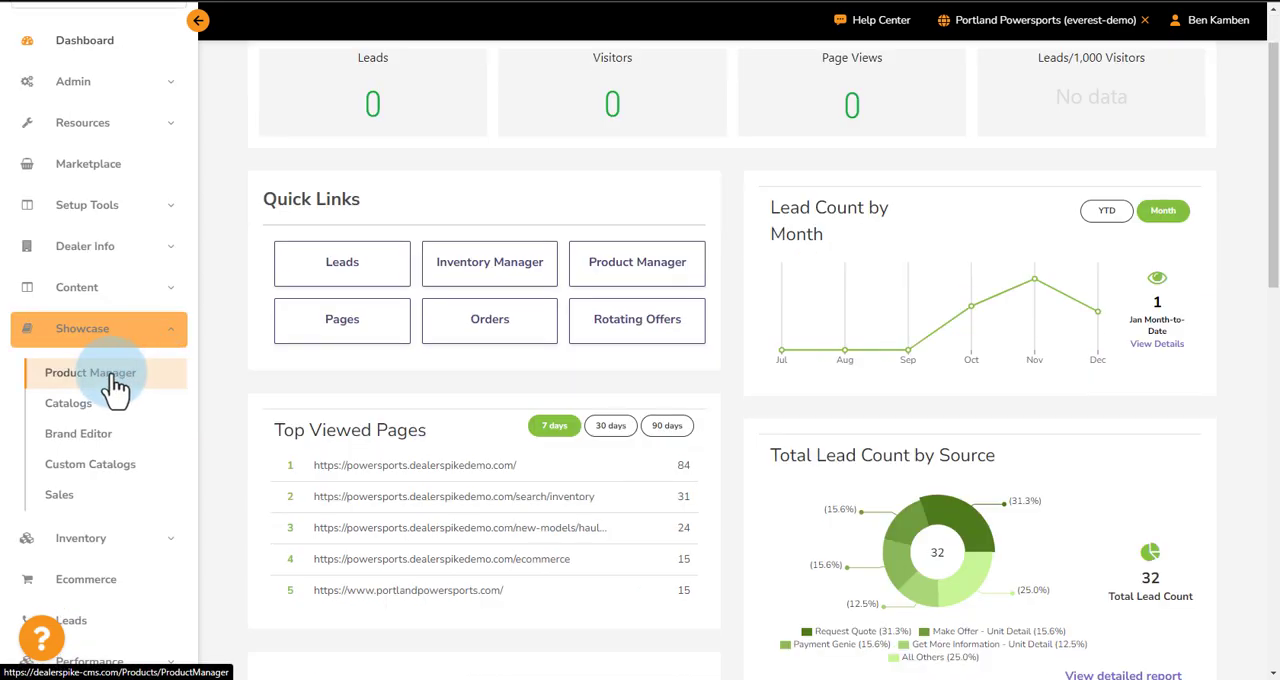
{"action": "left_click", "coordinate": [62, 405]}
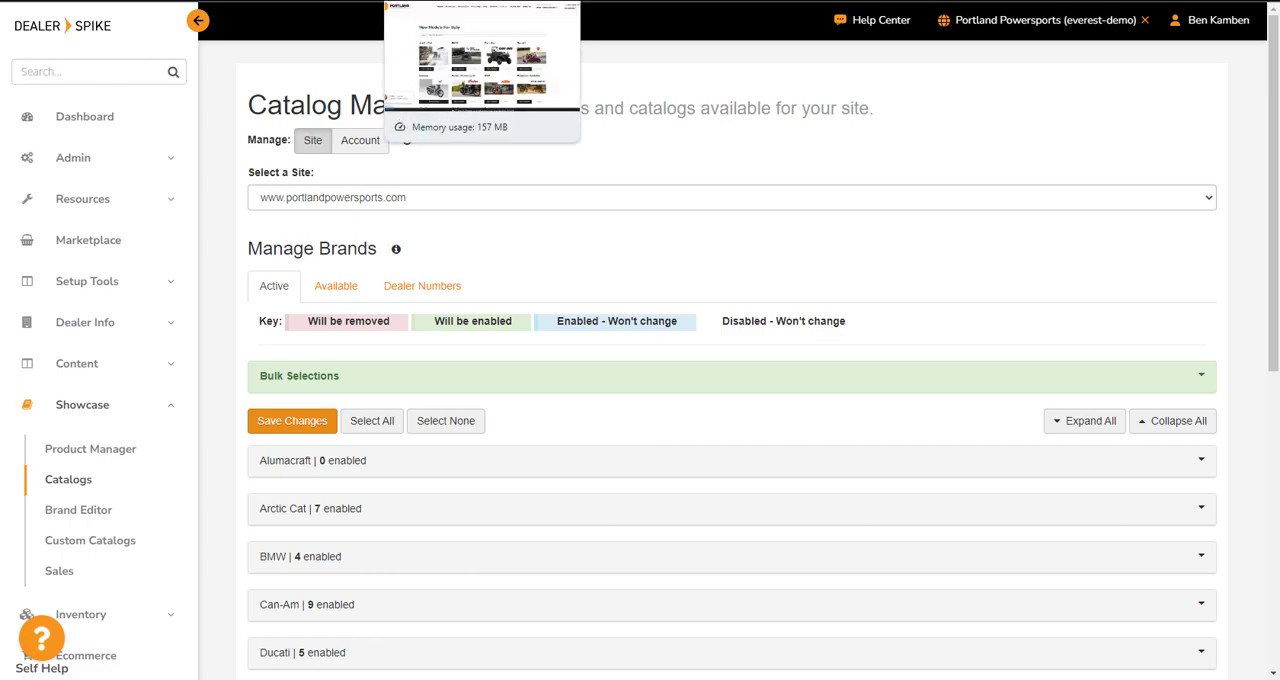
Switch to the Portland Powersports website and look over the manufacturers on its New Models page
{"action": "left_click", "coordinate": [480, 1]}
{"action": "scroll", "coordinate": [780, 357], "scroll_direction": "down", "scroll_amount": 3}
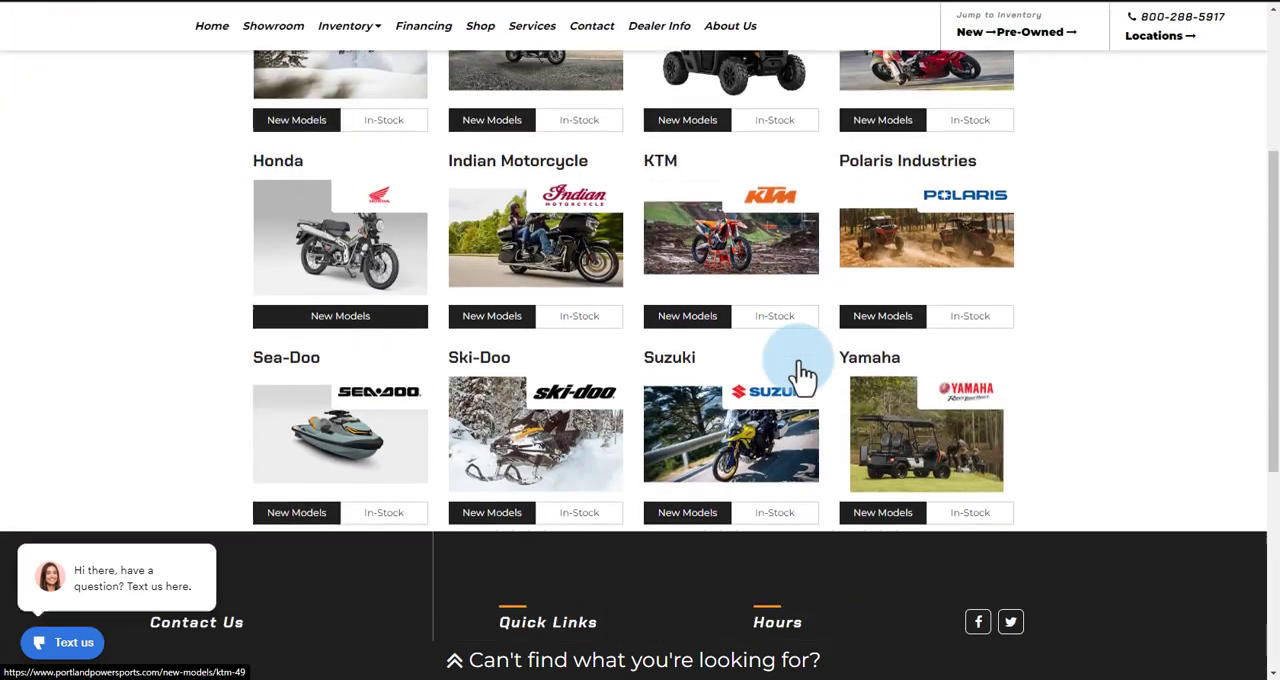
{"action": "scroll", "coordinate": [771, 371], "scroll_direction": "up", "scroll_amount": 2}
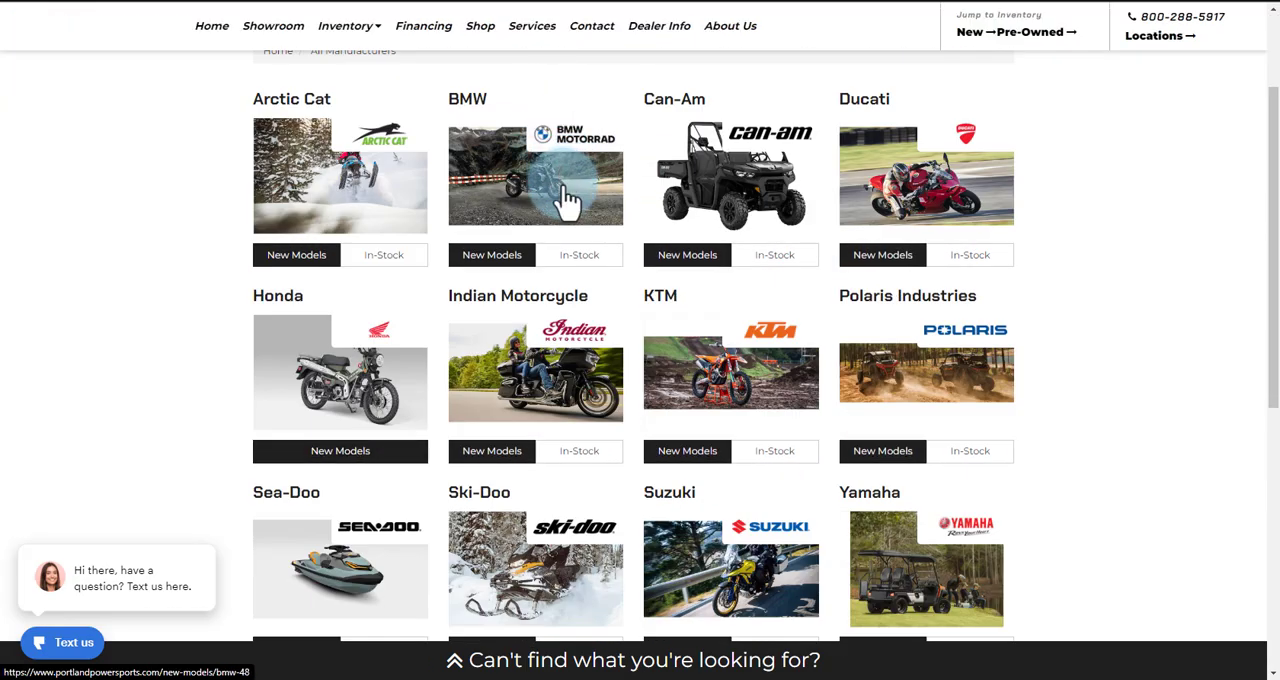
{"action": "left_click", "coordinate": [407, 24]}
Expand the Arctic Cat brand in the Catalog Manager and examine its ecommerce and showcase catalogs
{"action": "scroll", "coordinate": [764, 354], "scroll_direction": "down", "scroll_amount": 3}
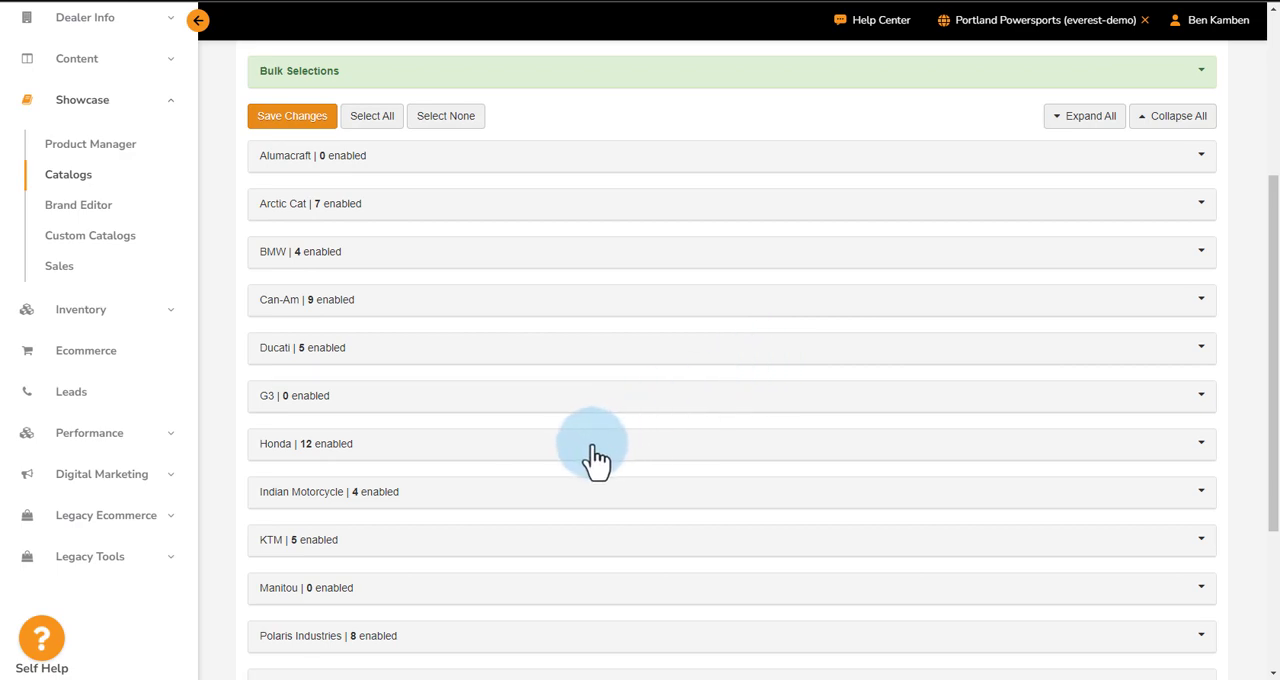
{"action": "left_click", "coordinate": [394, 210]}
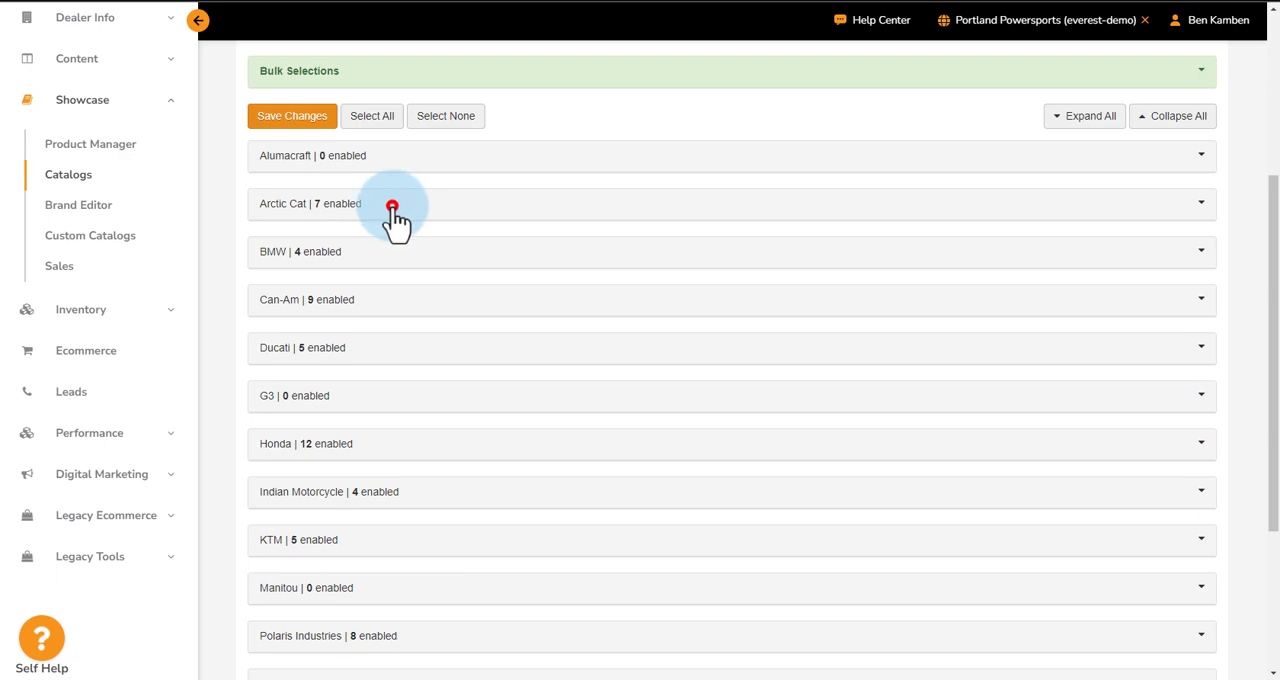
{"action": "scroll", "coordinate": [500, 260], "scroll_direction": "down", "scroll_amount": 1}
{"action": "left_click_drag", "start_coordinate": [262, 170], "coordinate": [391, 176]}
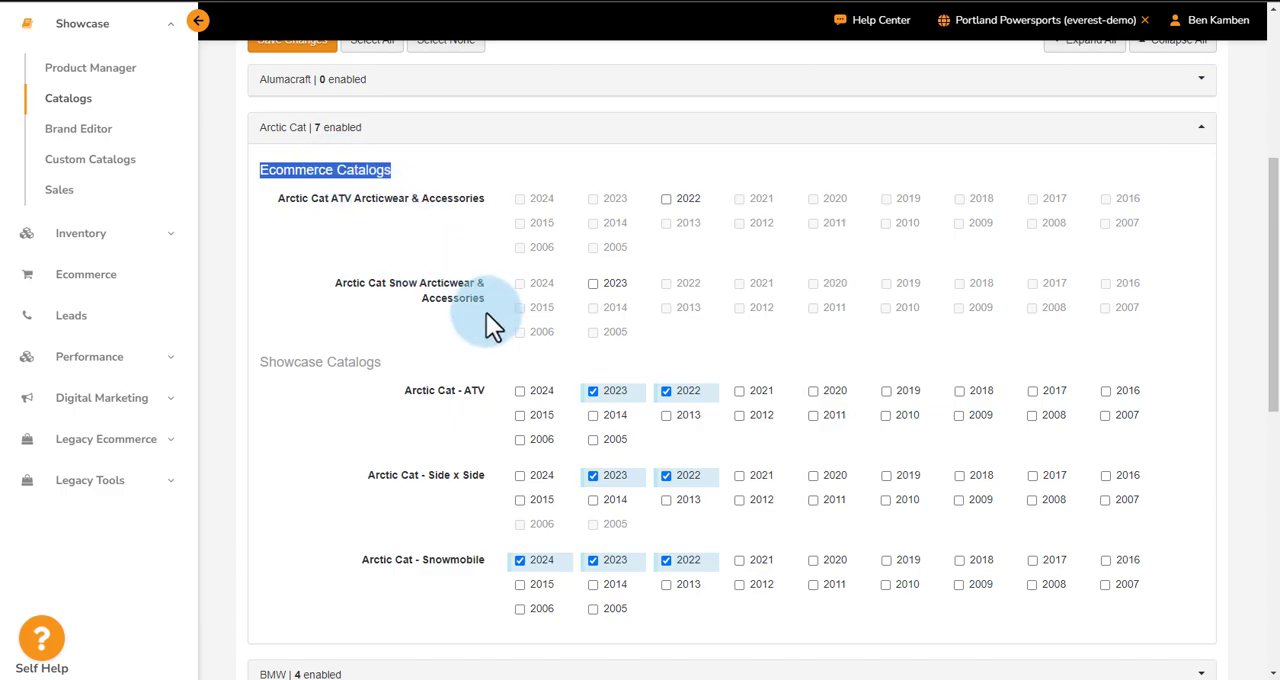
{"action": "scroll", "coordinate": [485, 320], "scroll_direction": "down", "scroll_amount": 1}
{"action": "left_click_drag", "start_coordinate": [261, 287], "coordinate": [393, 294]}
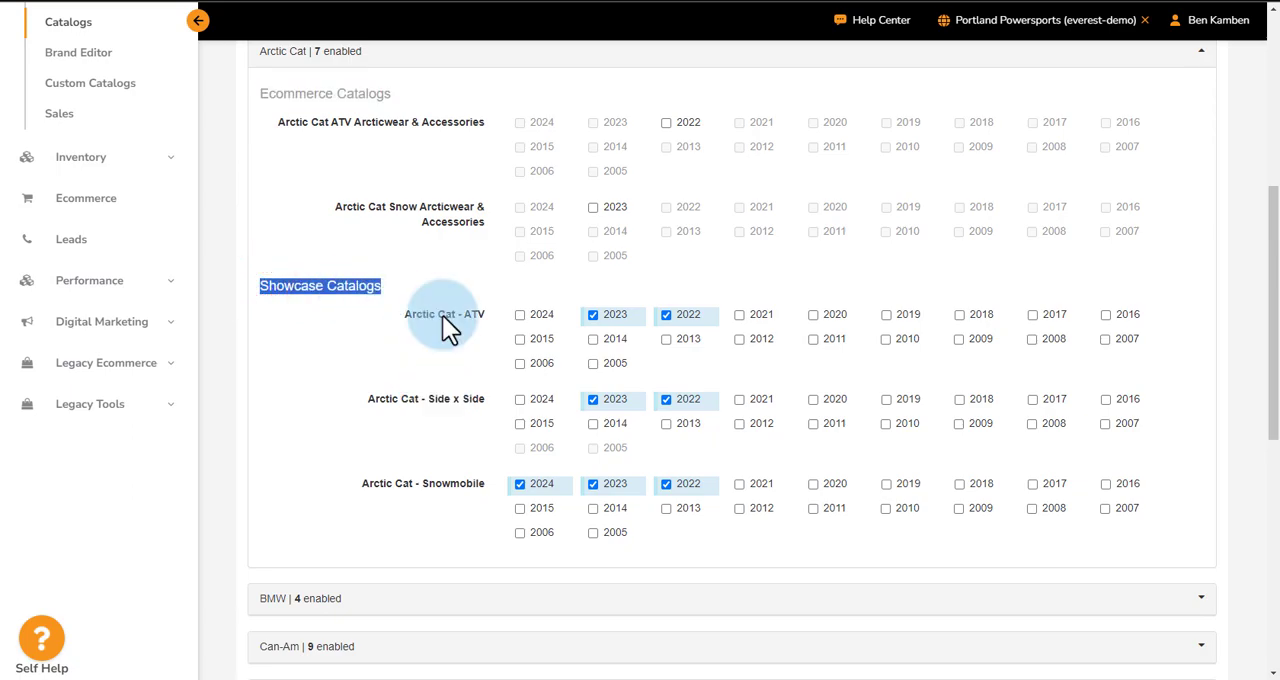
Enable the 2024 Arctic Cat - ATV showcase catalog and publish the saved change to the site
{"action": "left_click", "coordinate": [521, 317]}
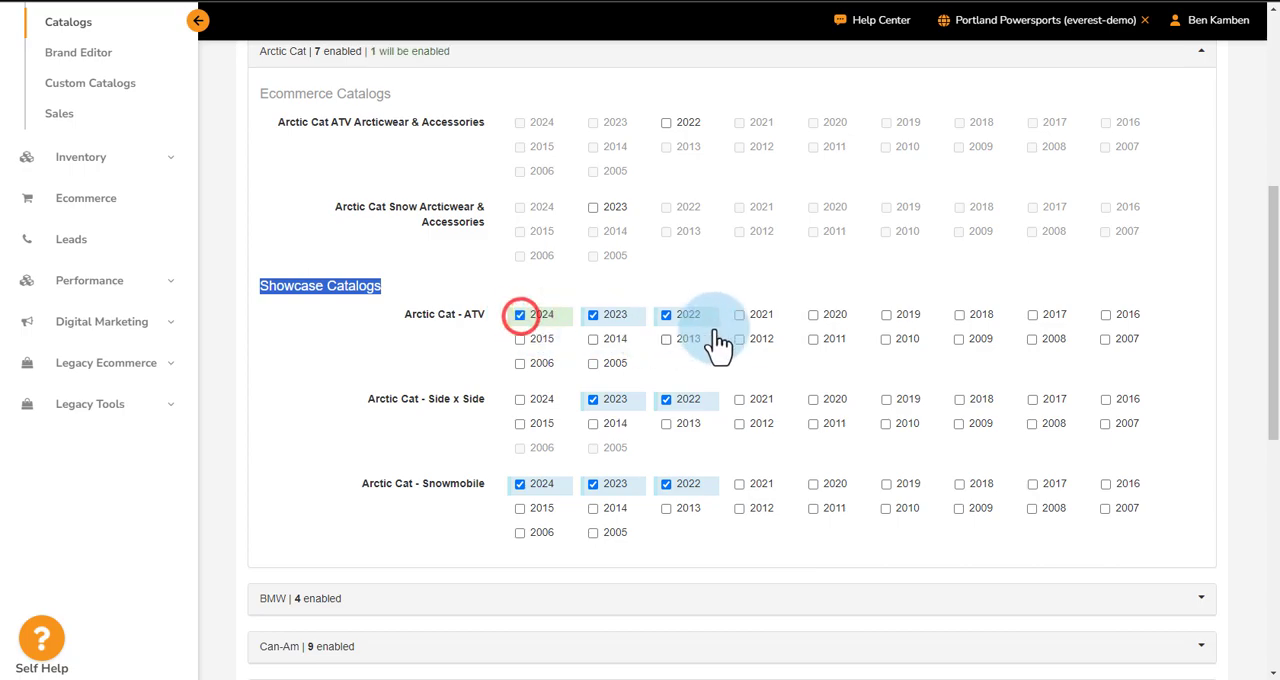
{"action": "scroll", "coordinate": [540, 477], "scroll_direction": "down", "scroll_amount": 6}
{"action": "left_click", "coordinate": [292, 615]}
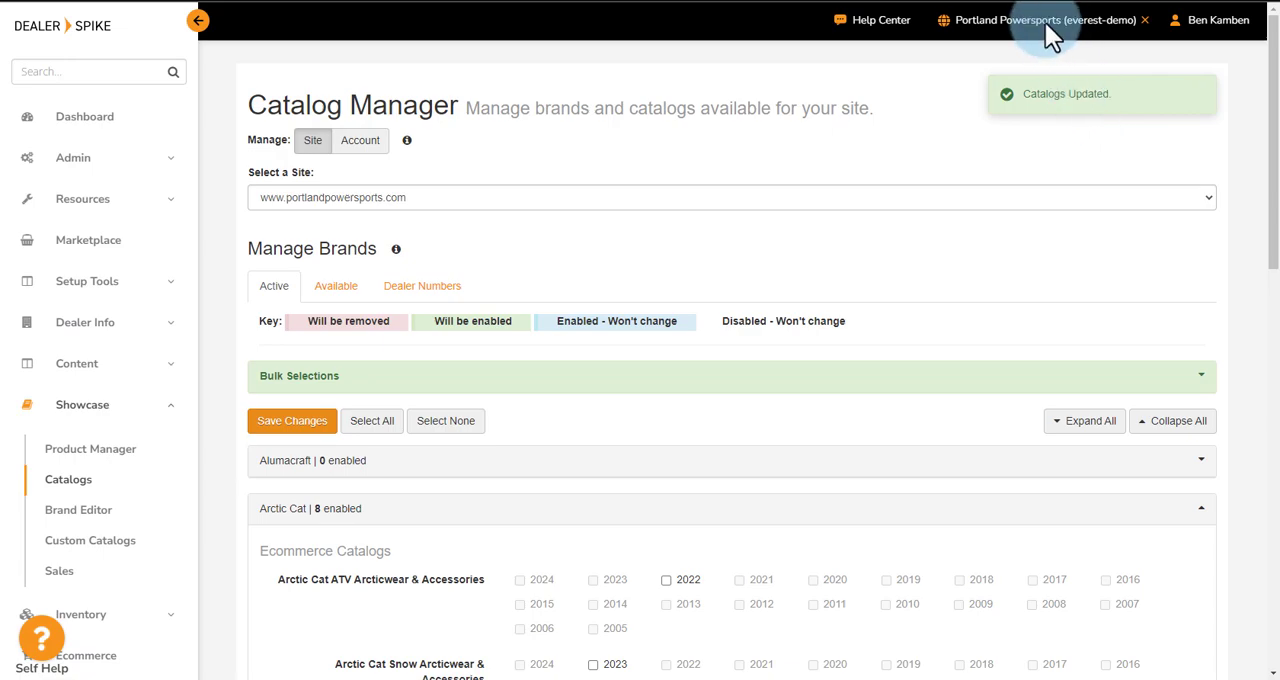
{"action": "left_click", "coordinate": [1048, 28]}
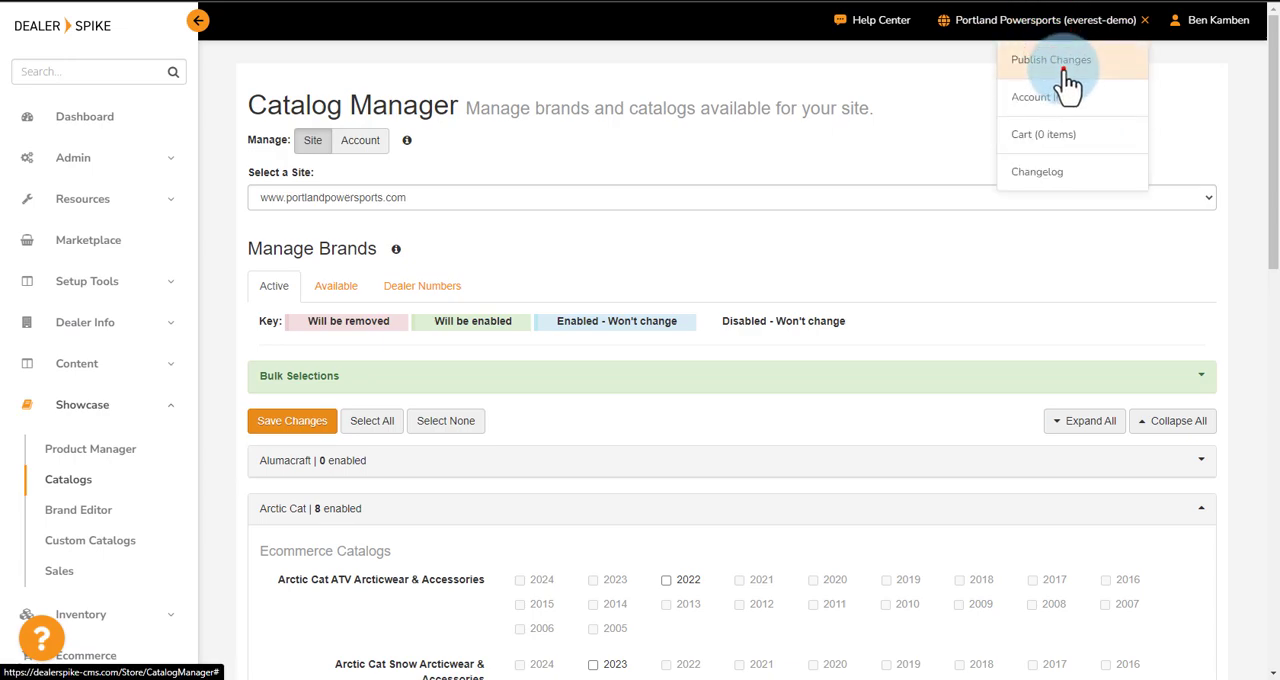
{"action": "left_click", "coordinate": [1066, 74]}
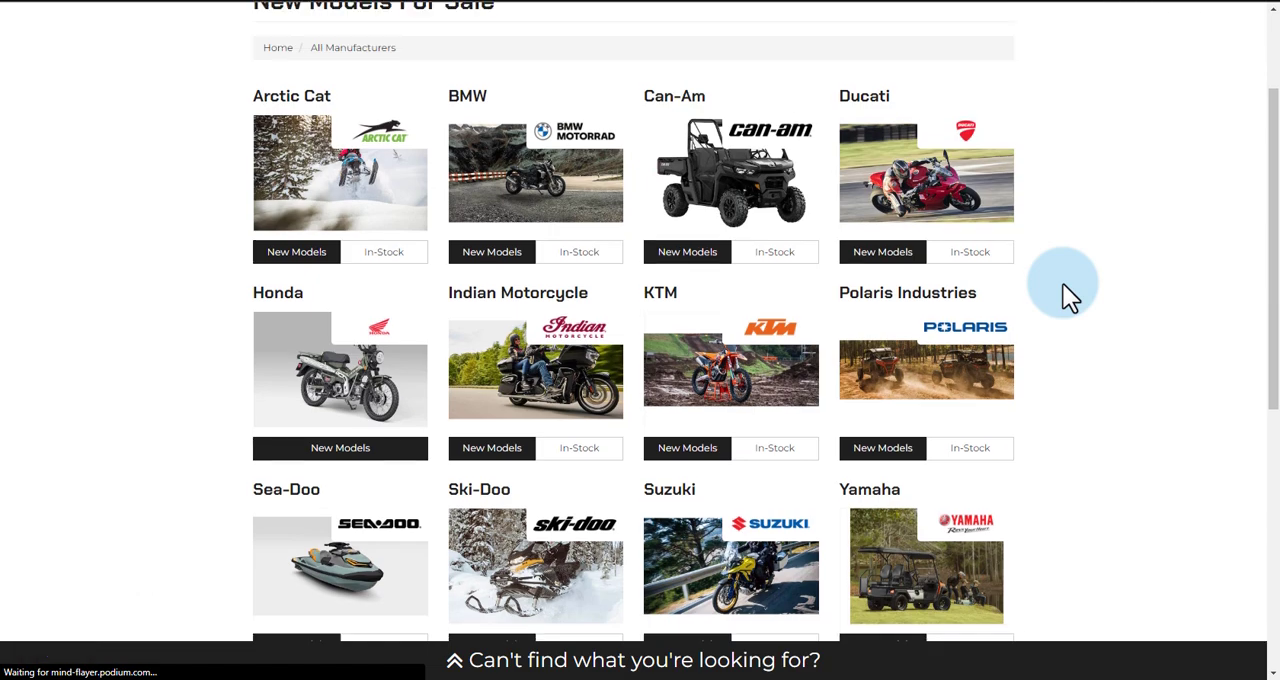
On the Portland Powersports website, filter the new Arctic Cat ATV models to model year 2024 and browse them
{"action": "left_click", "coordinate": [298, 254]}
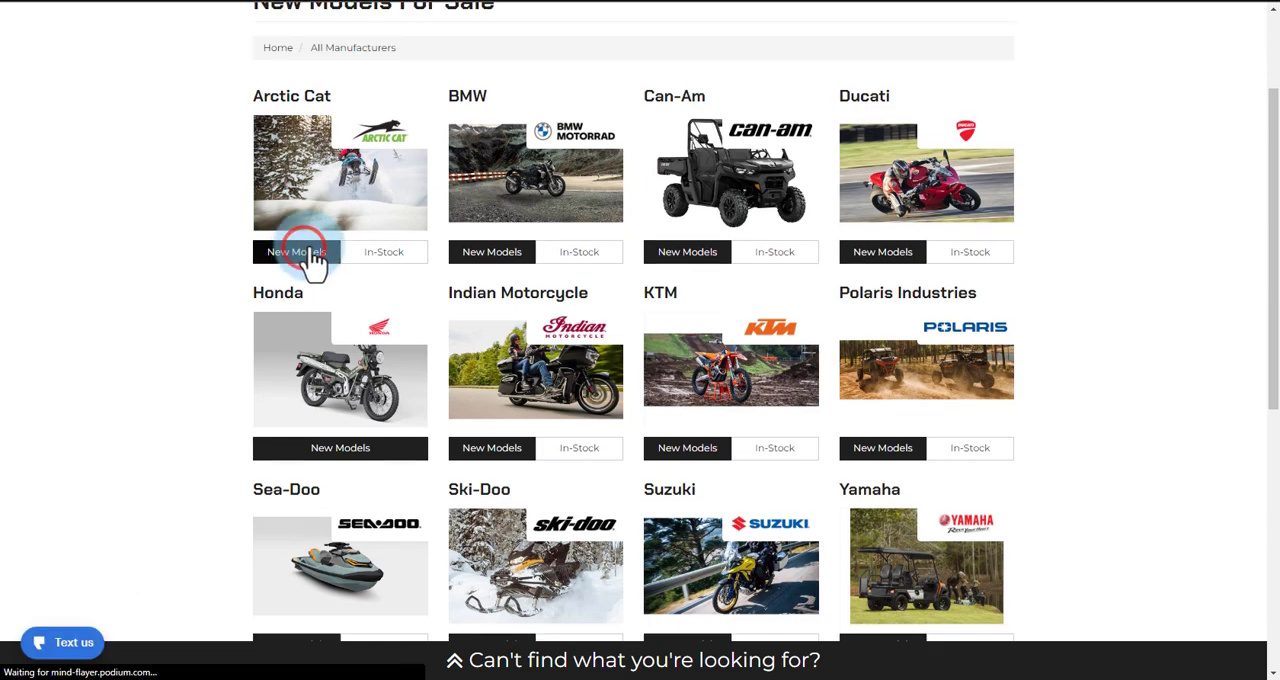
{"action": "left_click", "coordinate": [400, 265]}
{"action": "left_click", "coordinate": [690, 266]}
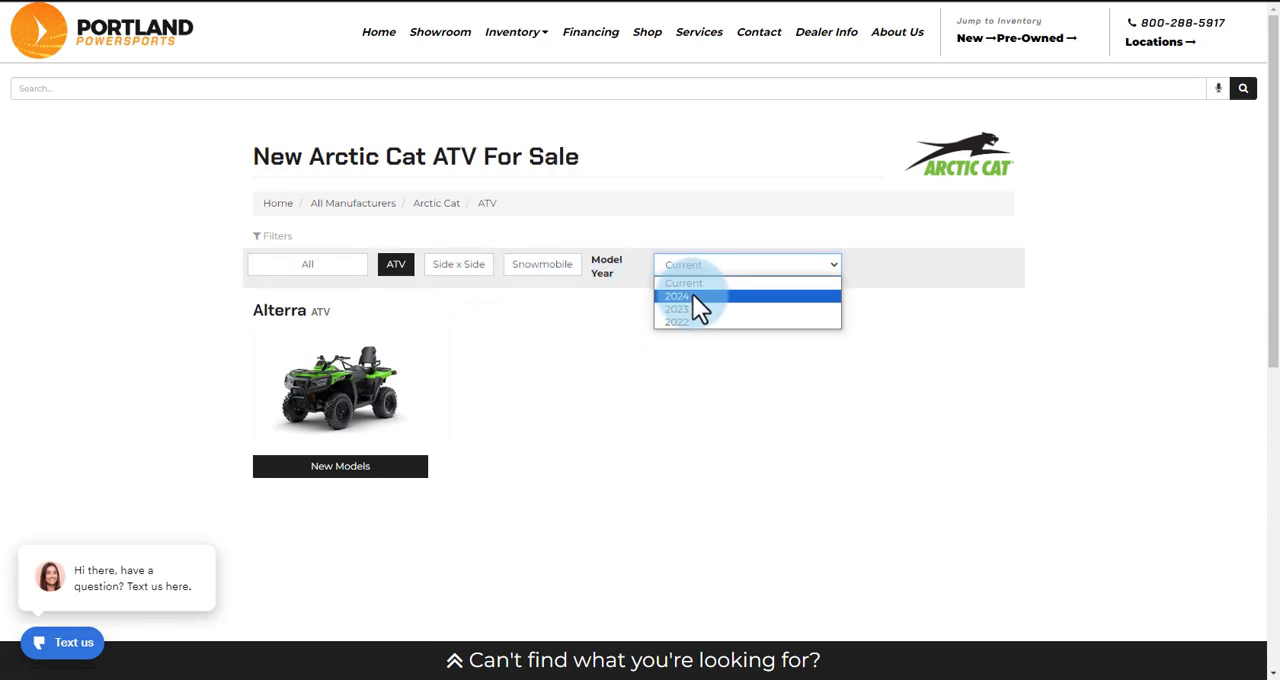
{"action": "left_click", "coordinate": [698, 295]}
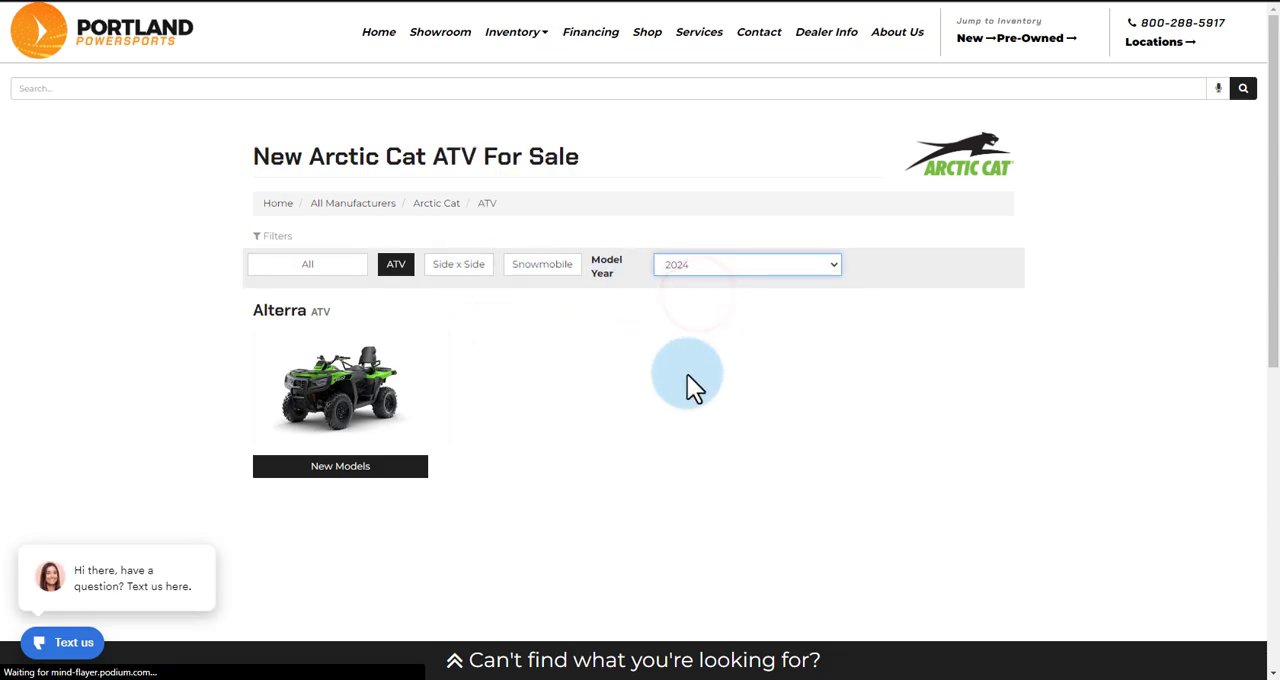
{"action": "scroll", "coordinate": [1143, 354], "scroll_direction": "down", "scroll_amount": 5}
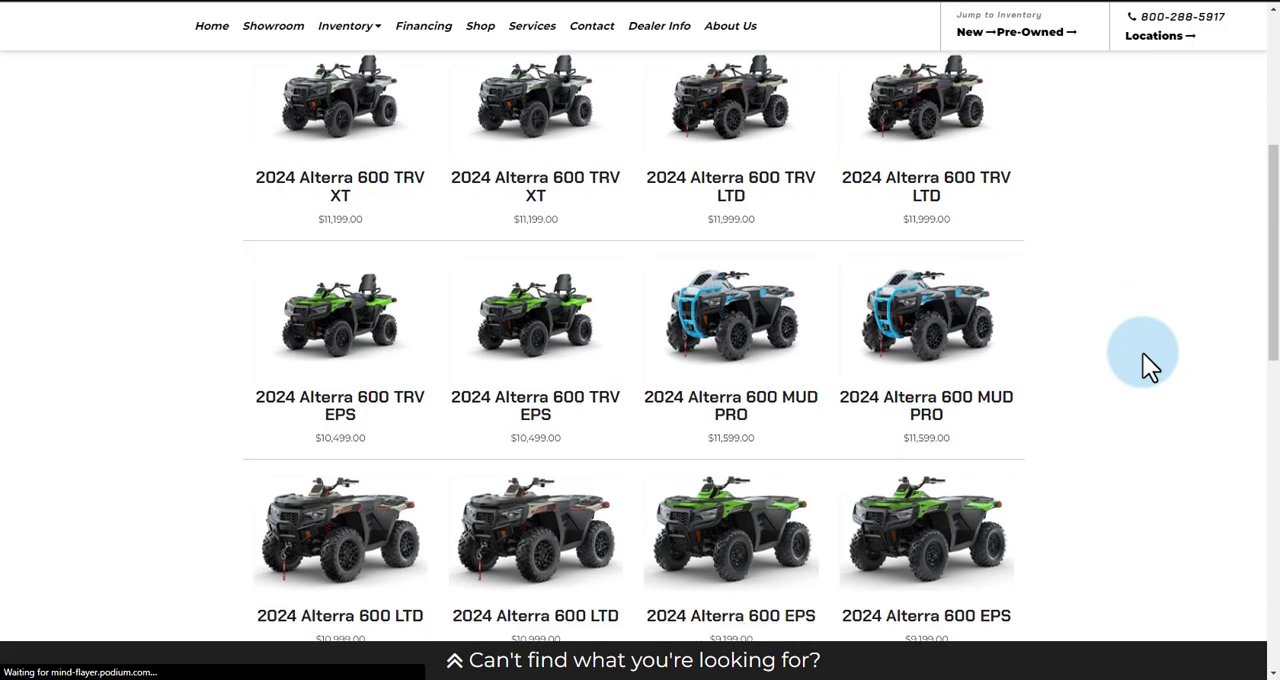
{"action": "scroll", "coordinate": [1100, 355], "scroll_direction": "down", "scroll_amount": 4}
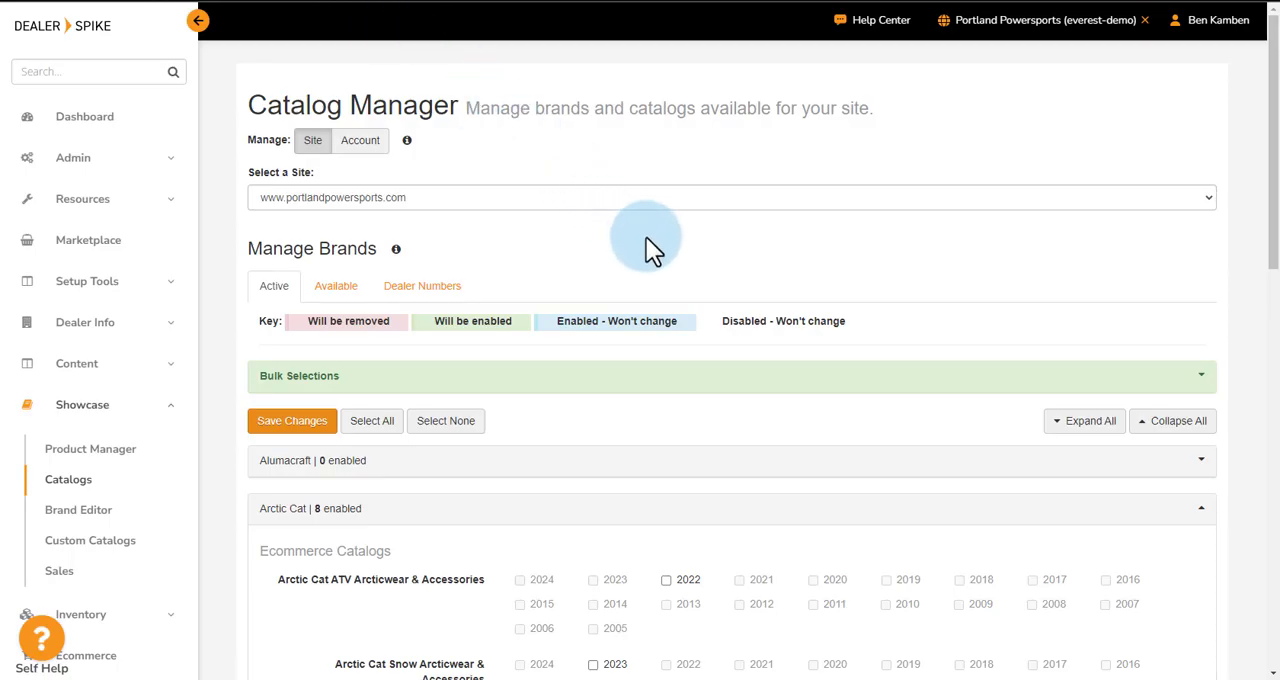
Return to the Catalog Manager, collapse the Arctic Cat section and look through the list of active brands
{"action": "scroll", "coordinate": [1203, 368], "scroll_direction": "down", "scroll_amount": 2}
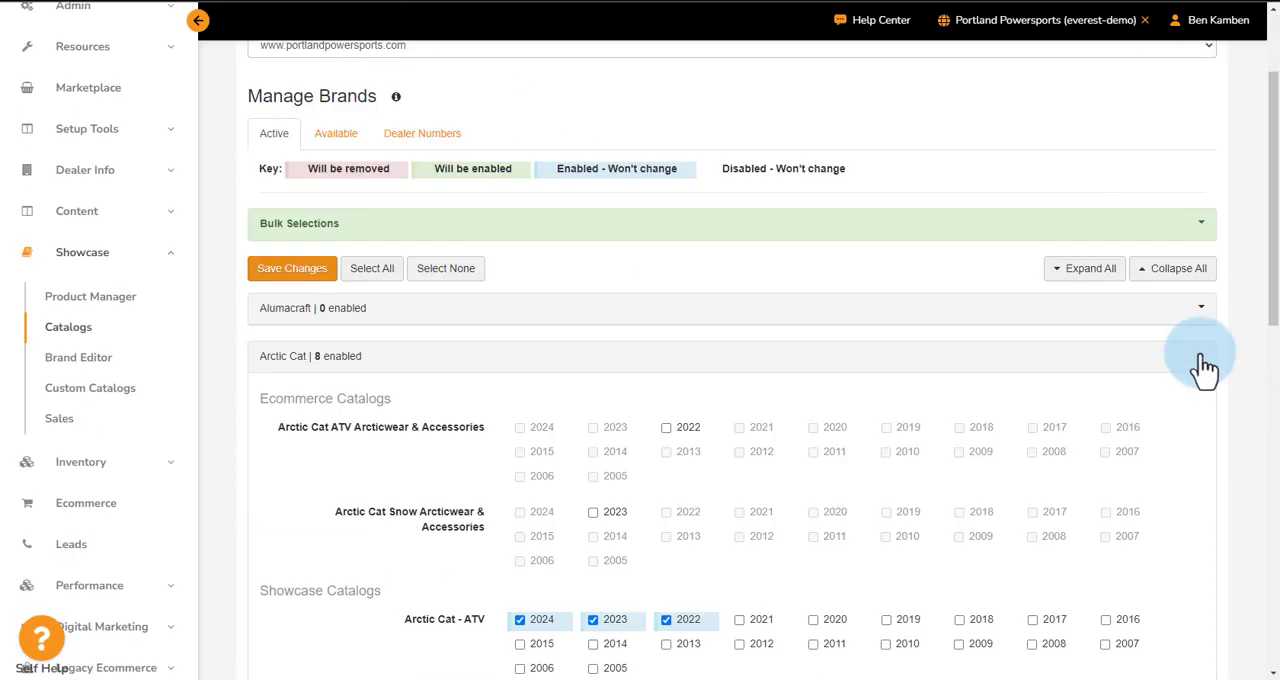
{"action": "left_click", "coordinate": [1201, 358]}
{"action": "scroll", "coordinate": [645, 315], "scroll_direction": "down", "scroll_amount": 1}
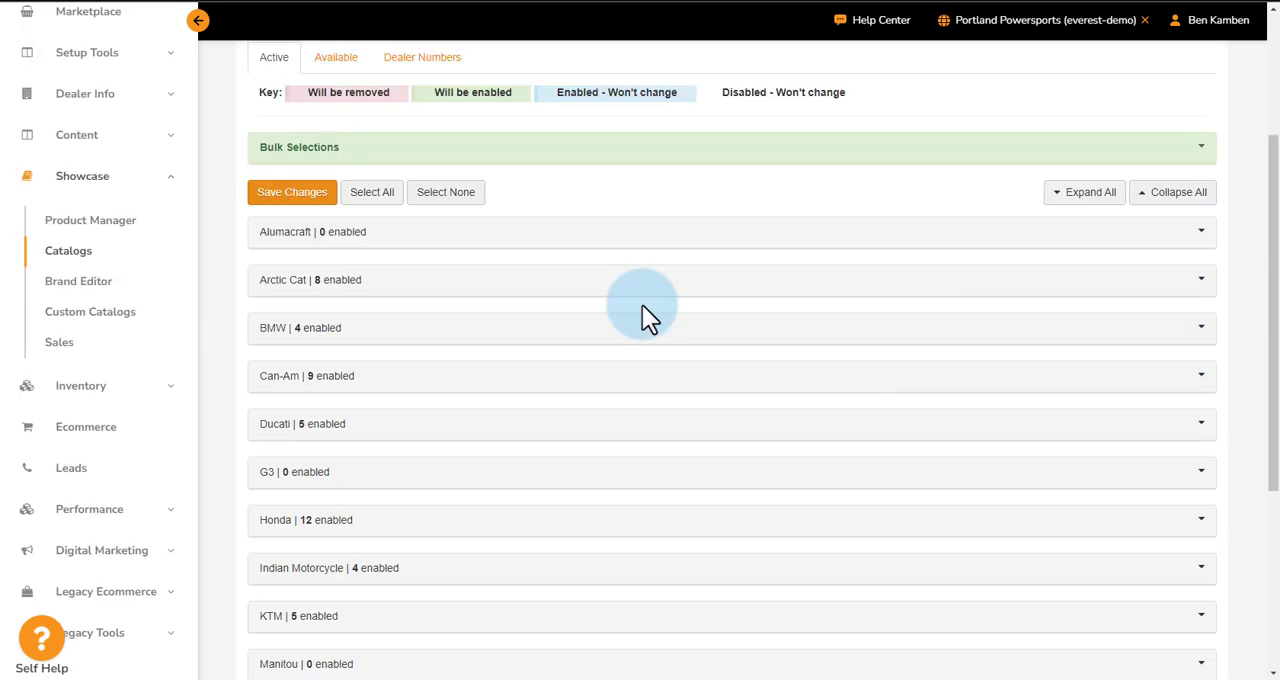
{"action": "scroll", "coordinate": [642, 305], "scroll_direction": "down", "scroll_amount": 2}
{"action": "scroll", "coordinate": [466, 423], "scroll_direction": "down", "scroll_amount": 3}
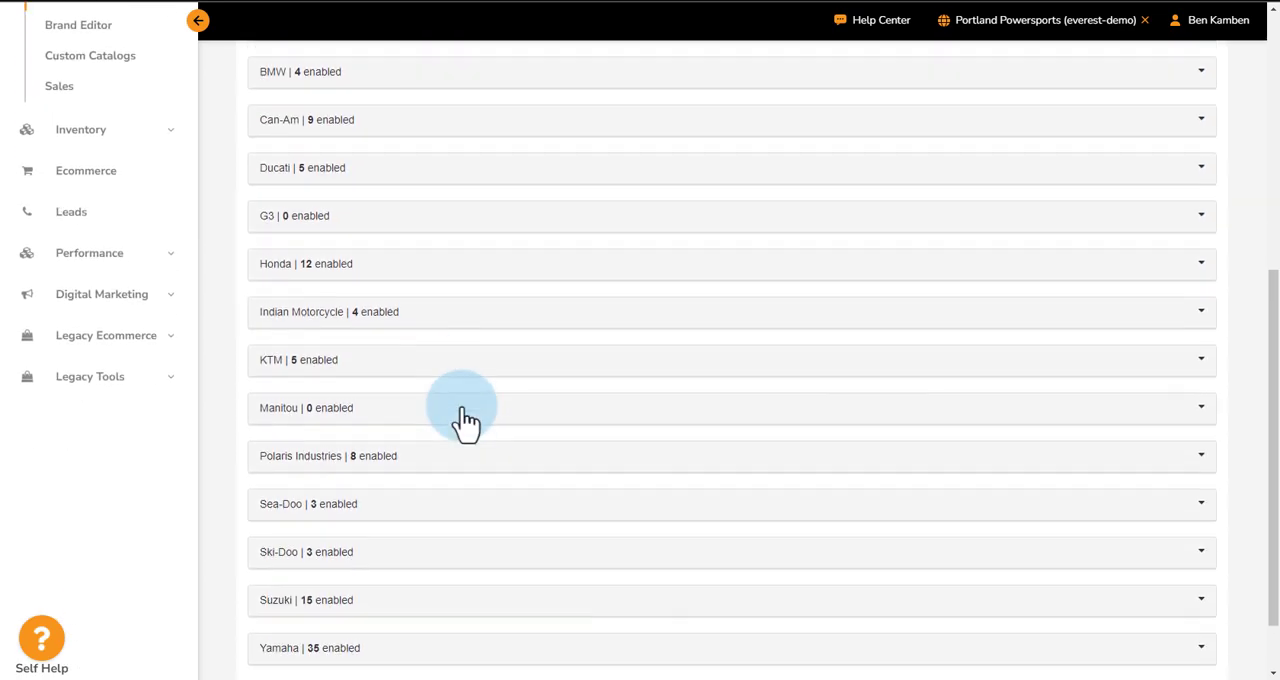
{"action": "scroll", "coordinate": [466, 420], "scroll_direction": "up", "scroll_amount": 3}
{"action": "scroll", "coordinate": [466, 423], "scroll_direction": "up", "scroll_amount": 3}
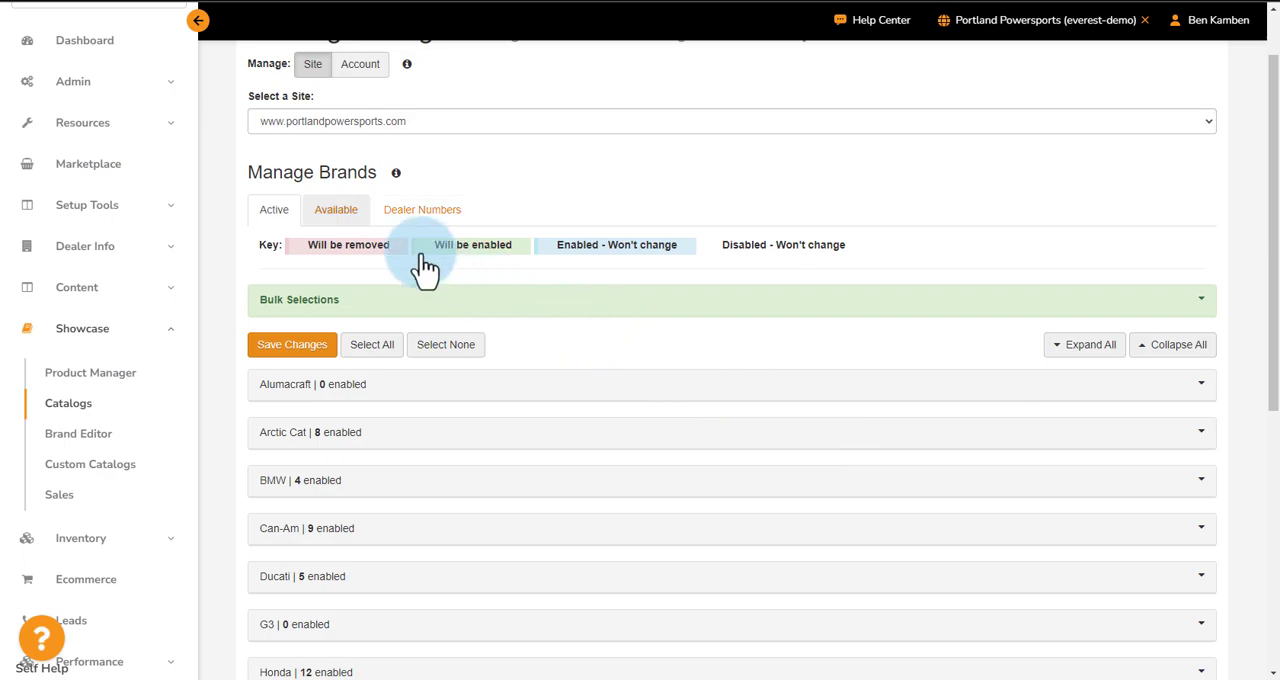
Filter the available brands by the Power Sports industry, add Hisun and save the selection
{"action": "left_click", "coordinate": [335, 212]}
{"action": "scroll", "coordinate": [1192, 378], "scroll_direction": "down", "scroll_amount": 1}
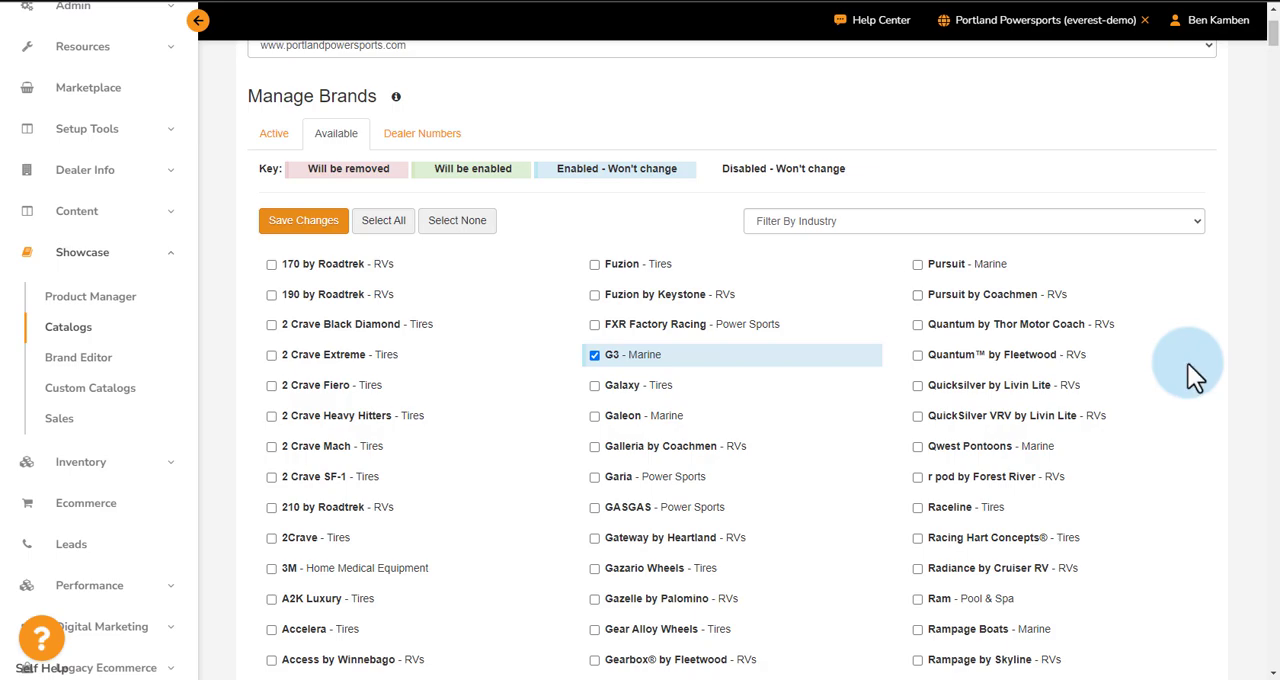
{"action": "left_click", "coordinate": [1135, 224]}
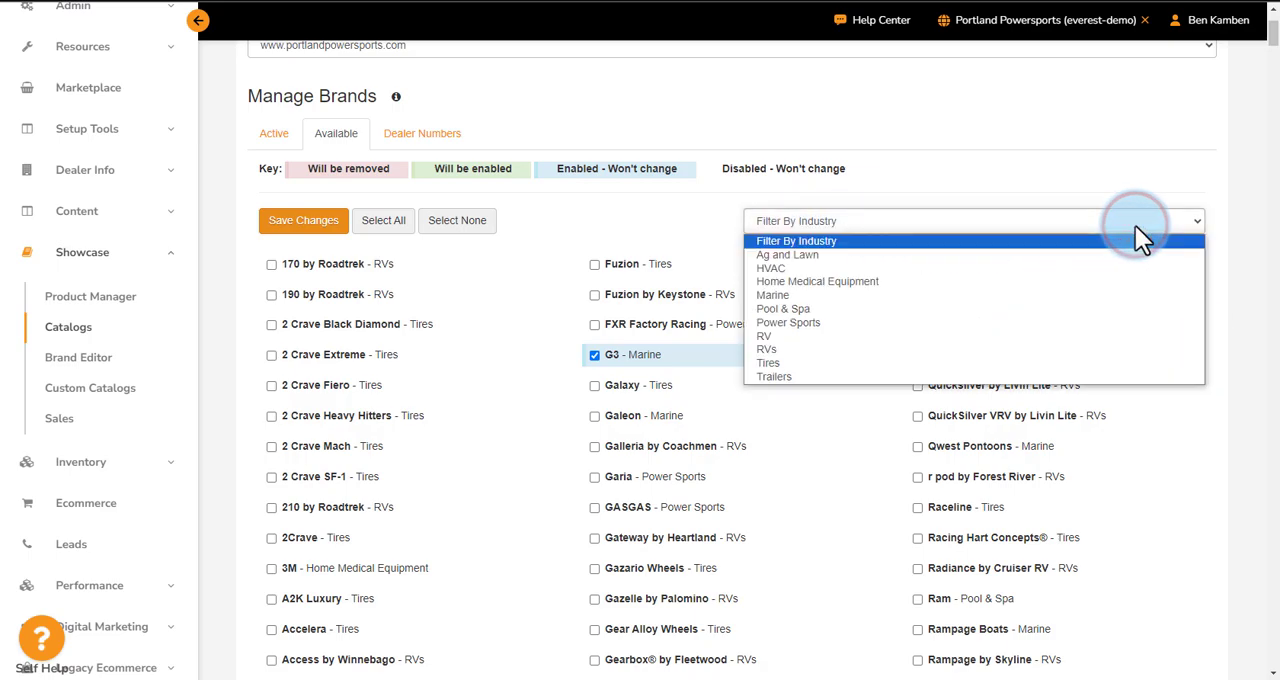
{"action": "left_click", "coordinate": [824, 322]}
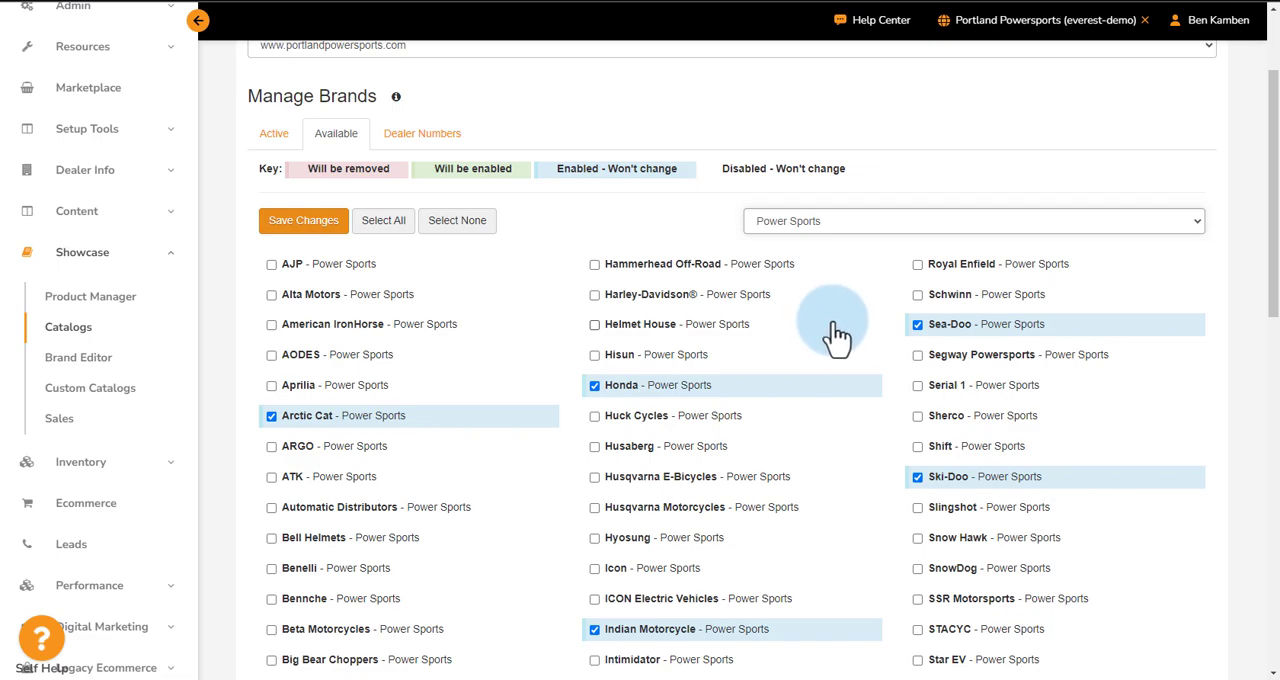
{"action": "left_click", "coordinate": [596, 356]}
{"action": "left_click", "coordinate": [310, 227]}
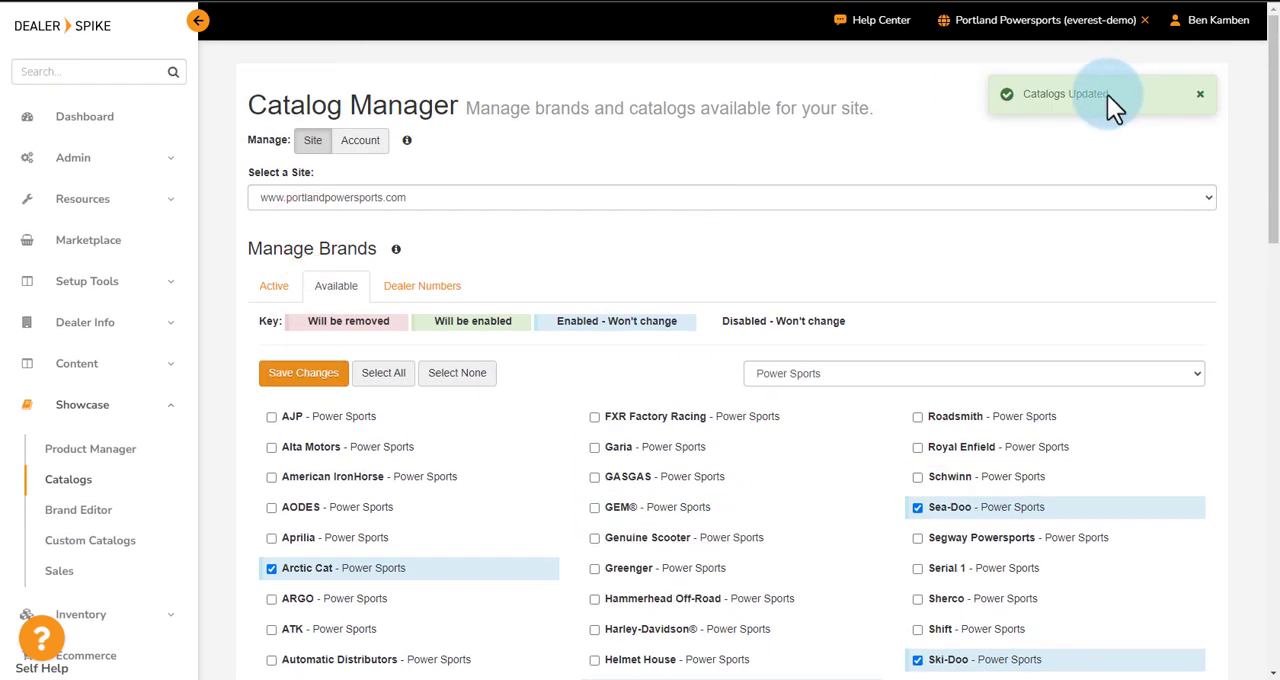
Enable the 2024 showcase catalogs for Hisun - ATV and Hisun - Side x Side among the active brands
{"action": "left_click", "coordinate": [277, 290]}
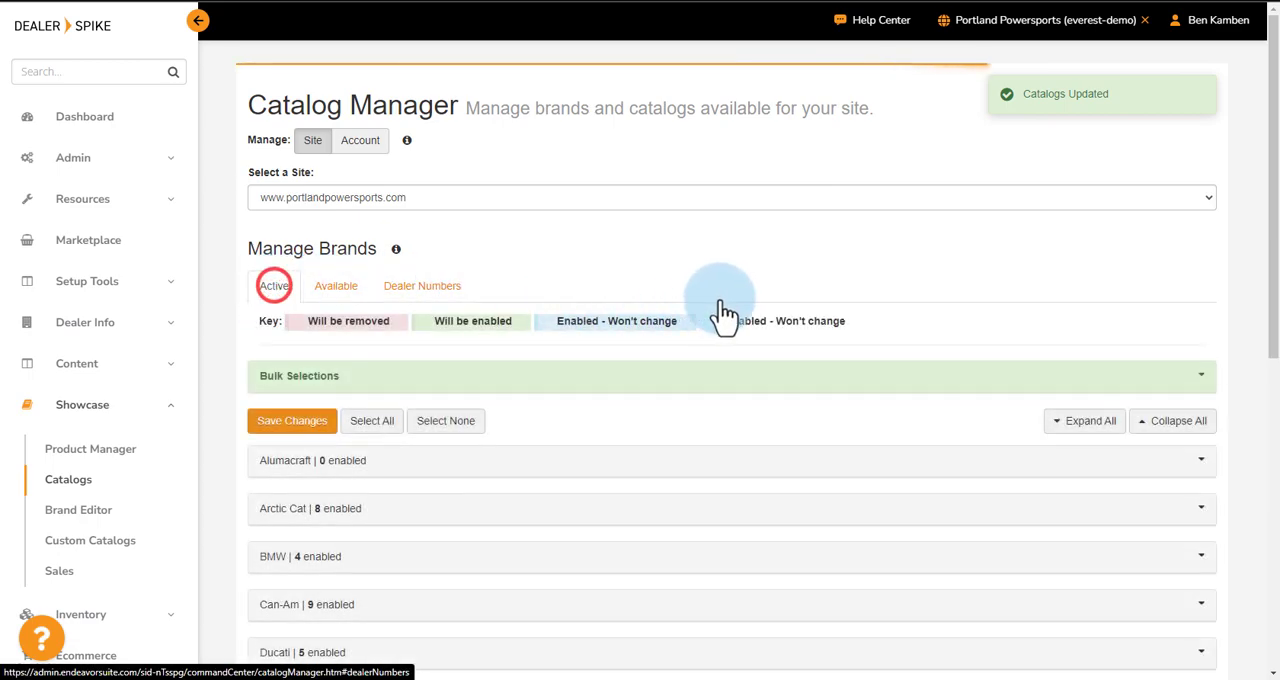
{"action": "scroll", "coordinate": [715, 308], "scroll_direction": "down", "scroll_amount": 3}
{"action": "scroll", "coordinate": [725, 306], "scroll_direction": "down", "scroll_amount": 1}
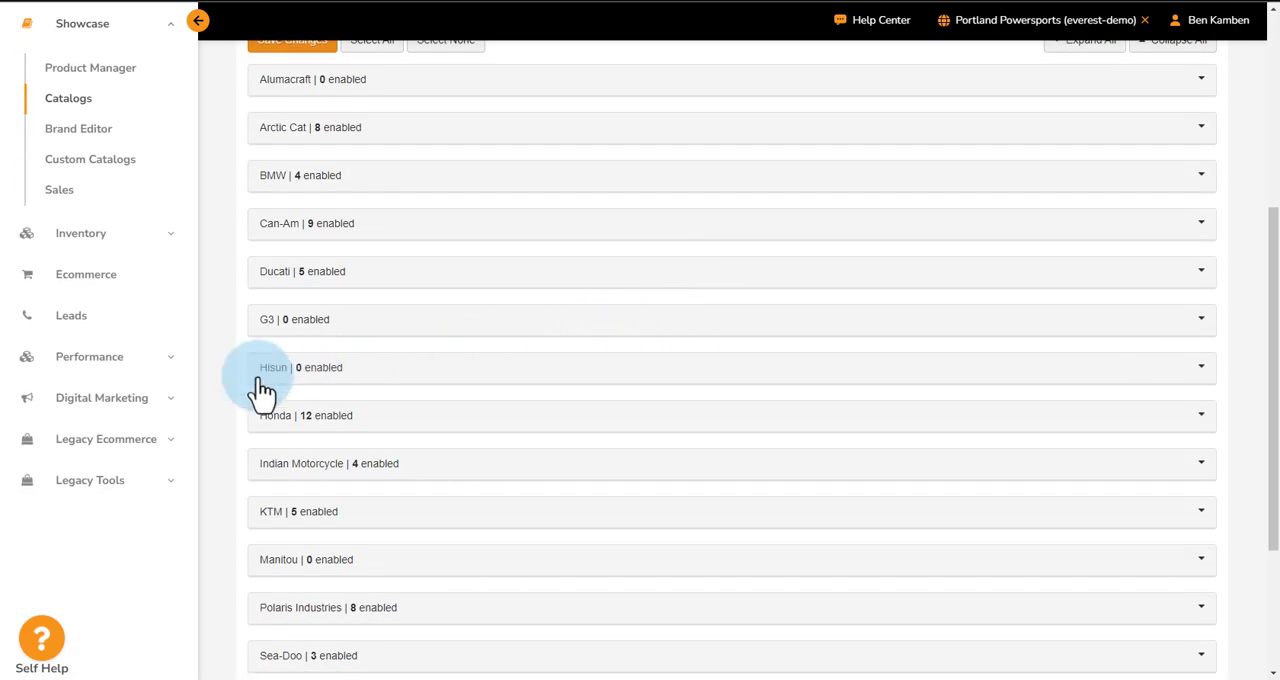
{"action": "left_click", "coordinate": [337, 366]}
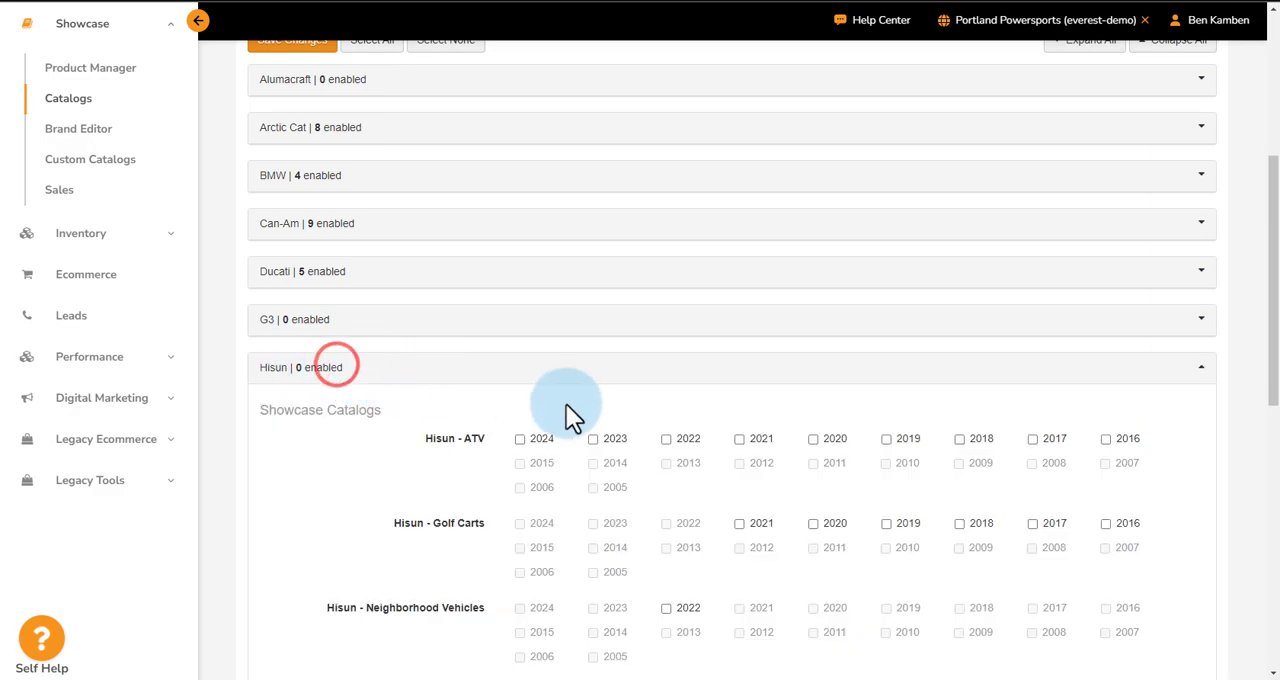
{"action": "scroll", "coordinate": [560, 410], "scroll_direction": "down", "scroll_amount": 2}
{"action": "left_click", "coordinate": [519, 287]}
{"action": "scroll", "coordinate": [592, 431], "scroll_direction": "down", "scroll_amount": 3}
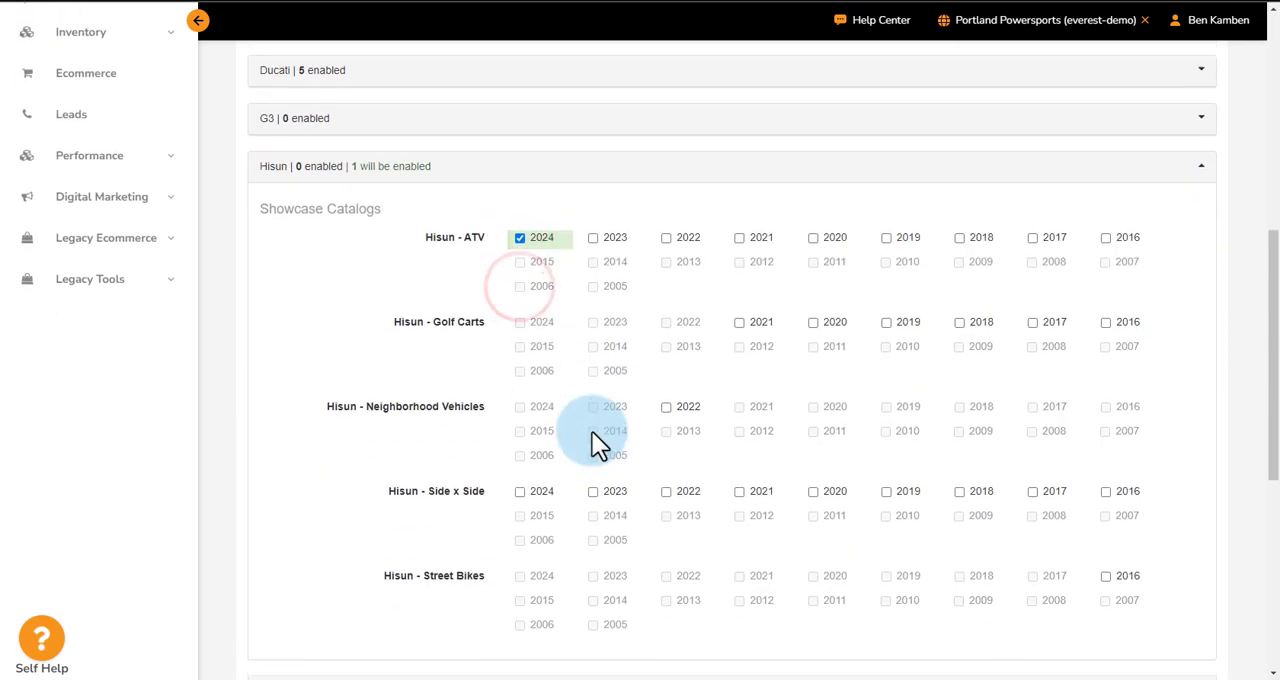
{"action": "left_click", "coordinate": [519, 388]}
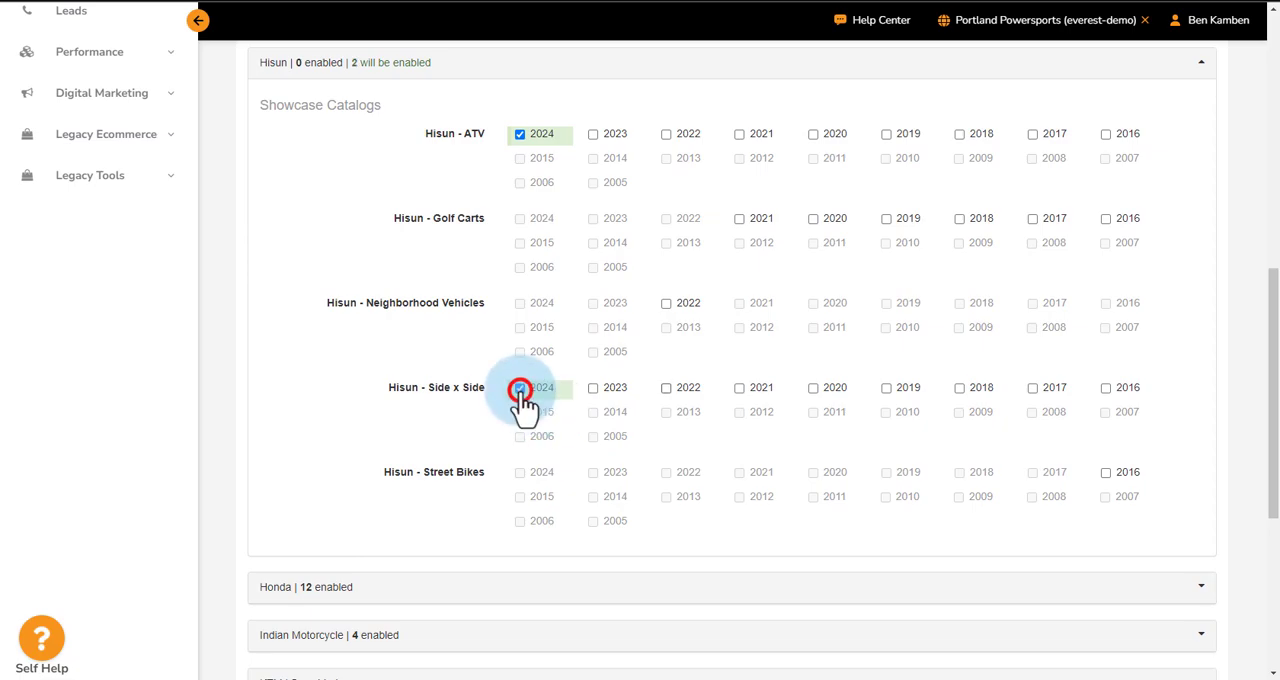
Save the Hisun catalog selections and publish the changes to the site
{"action": "scroll", "coordinate": [640, 405], "scroll_direction": "down", "scroll_amount": 5}
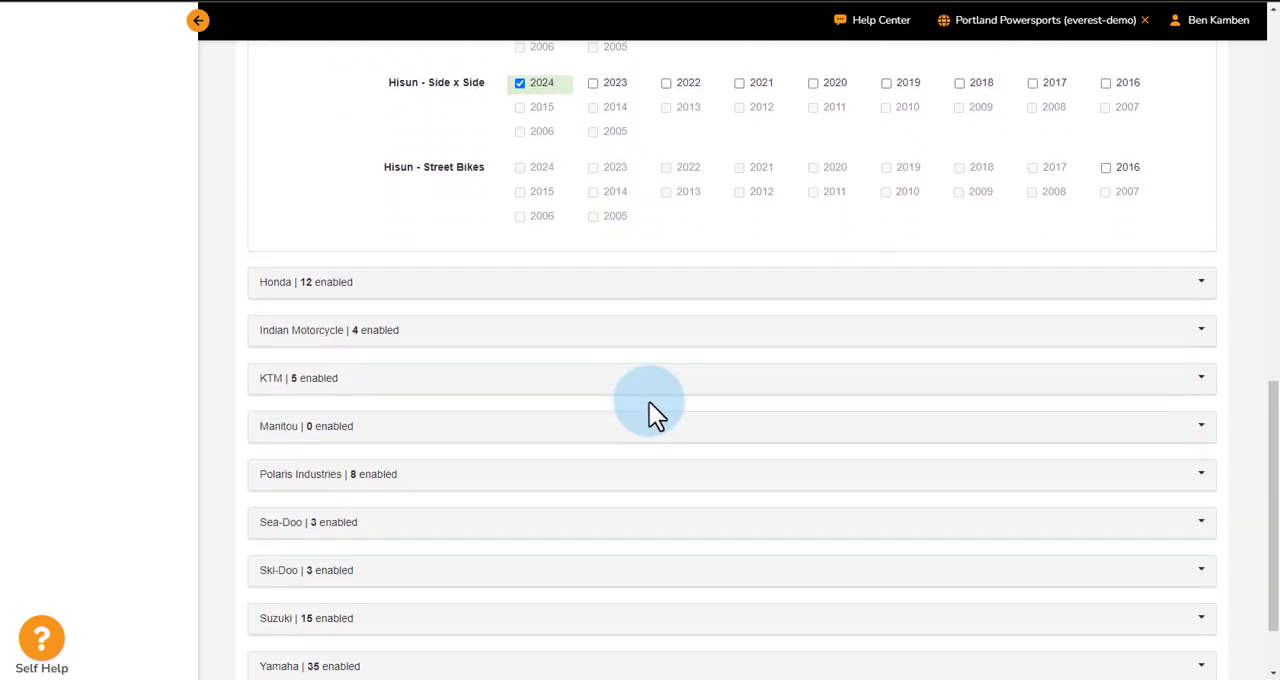
{"action": "left_click", "coordinate": [314, 617]}
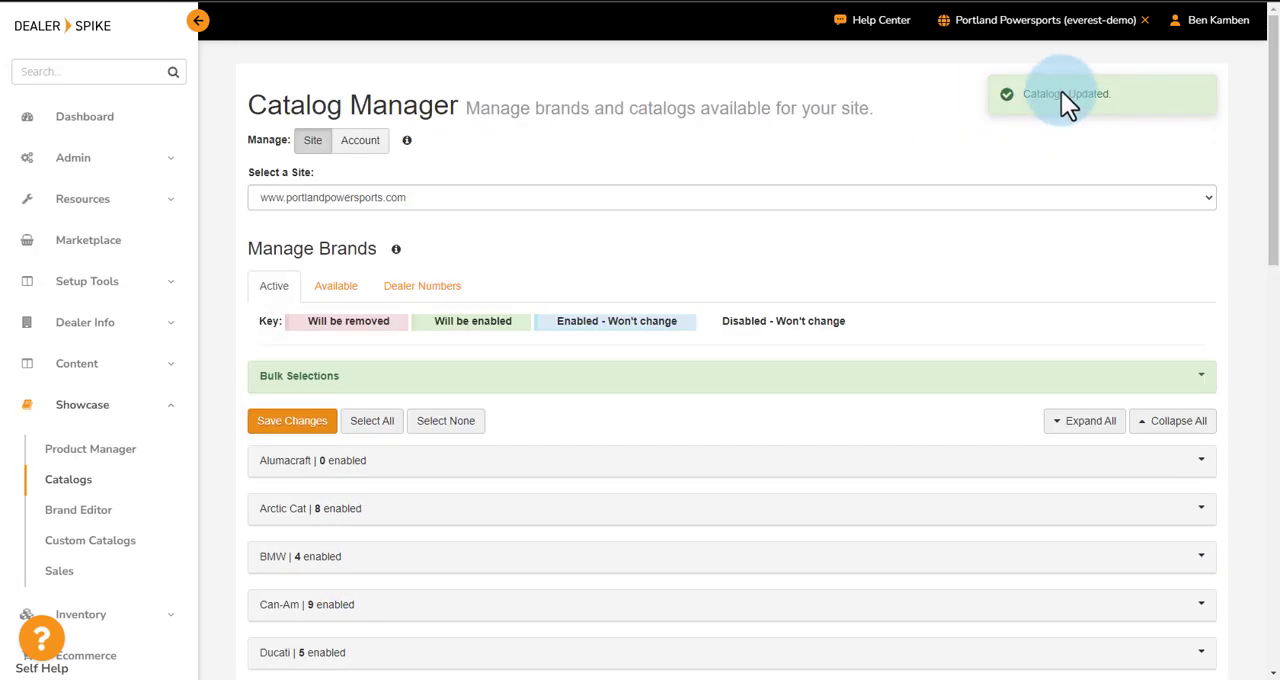
{"action": "left_click", "coordinate": [1025, 35]}
{"action": "left_click", "coordinate": [1036, 62]}
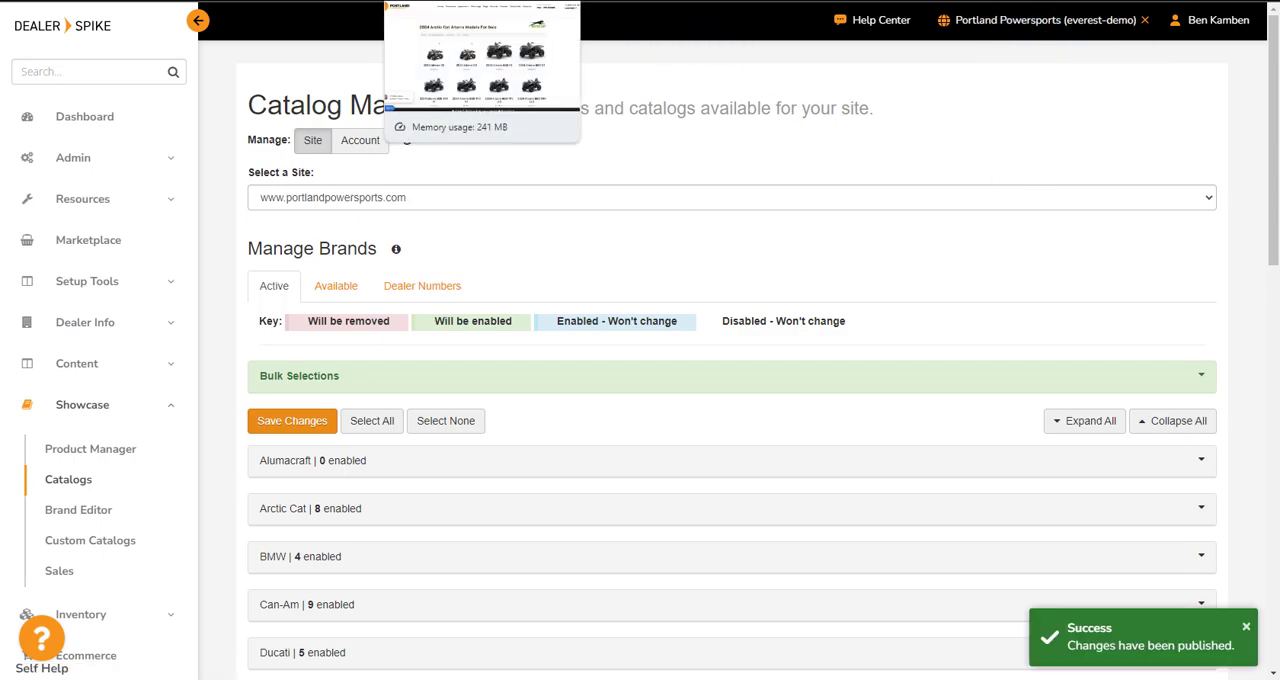
Switch to the Portland Powersports website and check the New Models page for the Hisun brand
{"action": "left_click", "coordinate": [462, 1]}
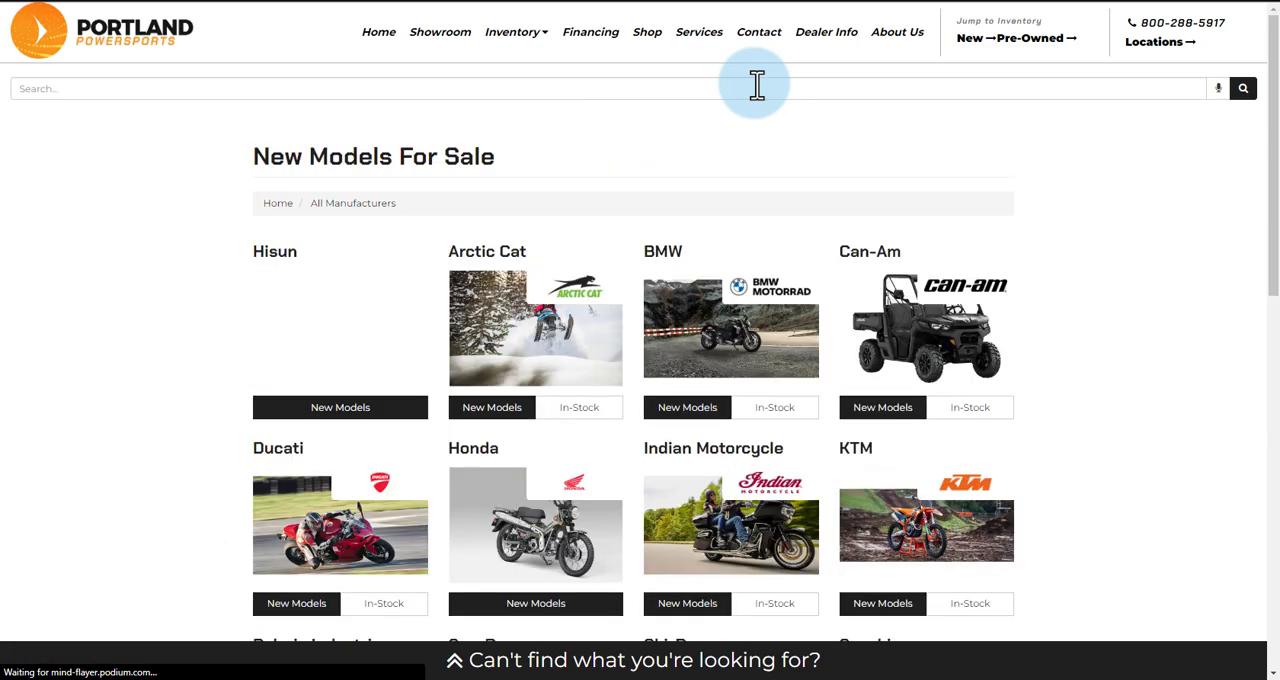
{"action": "scroll", "coordinate": [361, 291], "scroll_direction": "down", "scroll_amount": 1}
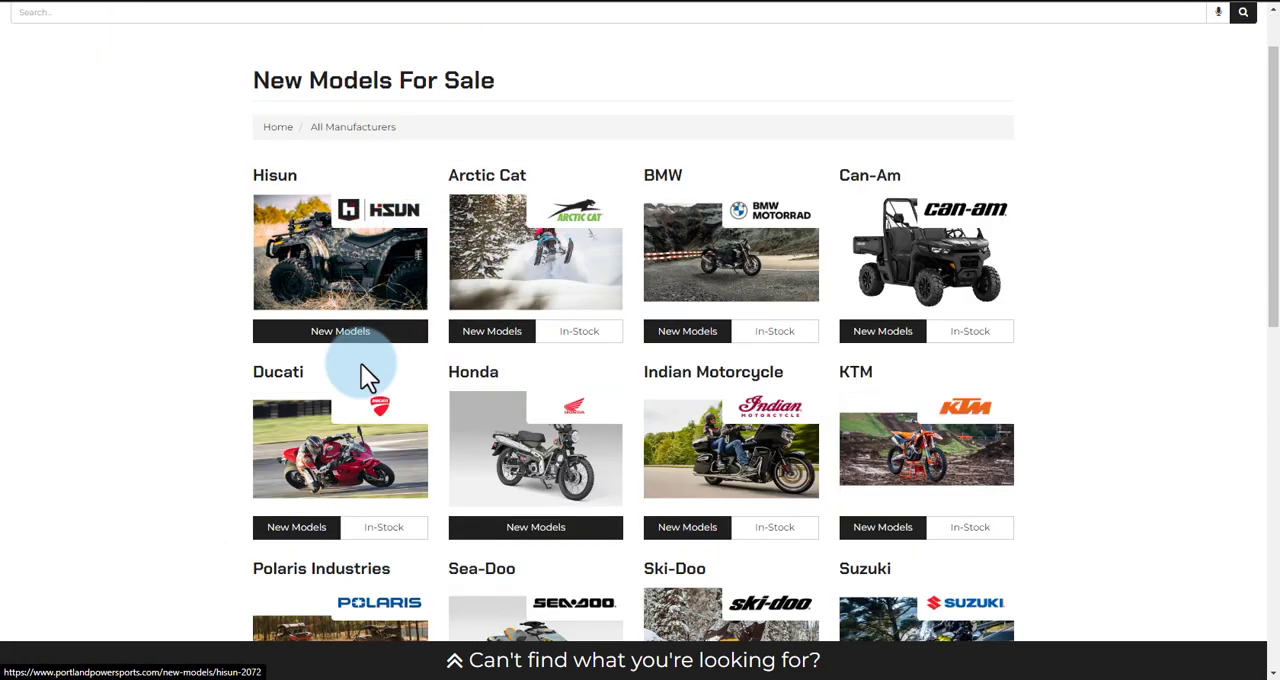
Look through the manufacturers listed on the New Models page, including Sea-Doo
{"action": "scroll", "coordinate": [1190, 464], "scroll_direction": "down", "scroll_amount": 2}
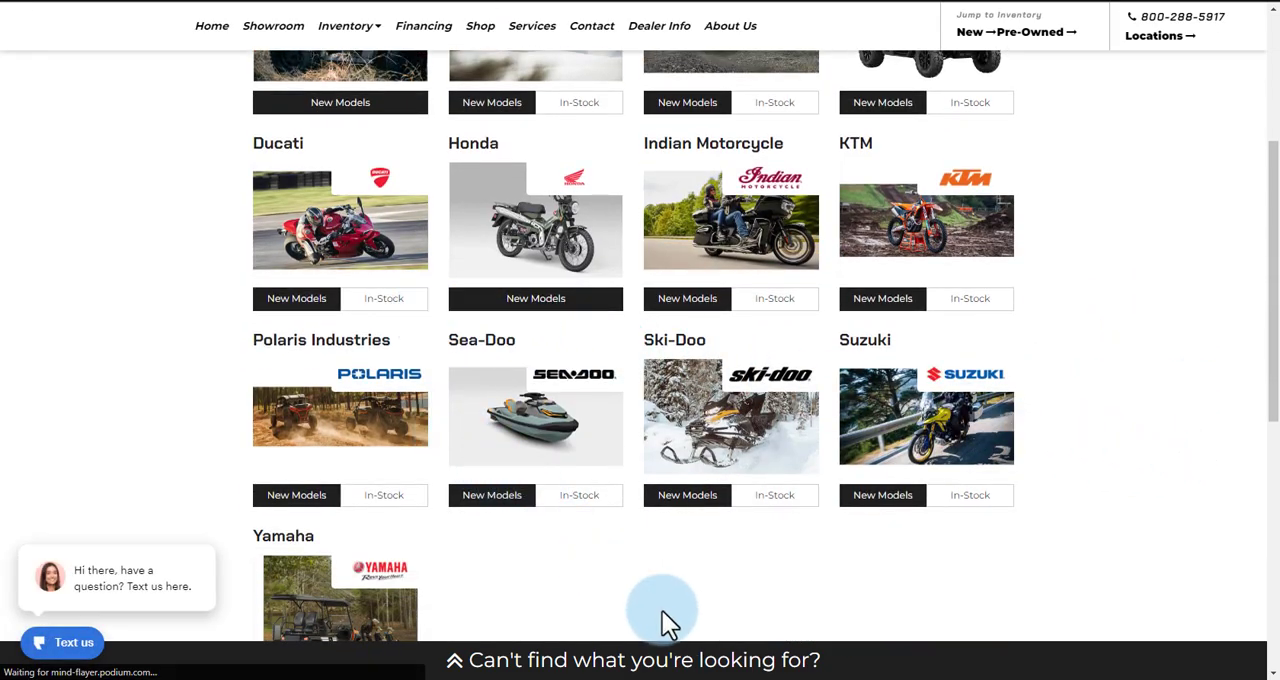
{"action": "scroll", "coordinate": [662, 611], "scroll_direction": "down", "scroll_amount": 1}
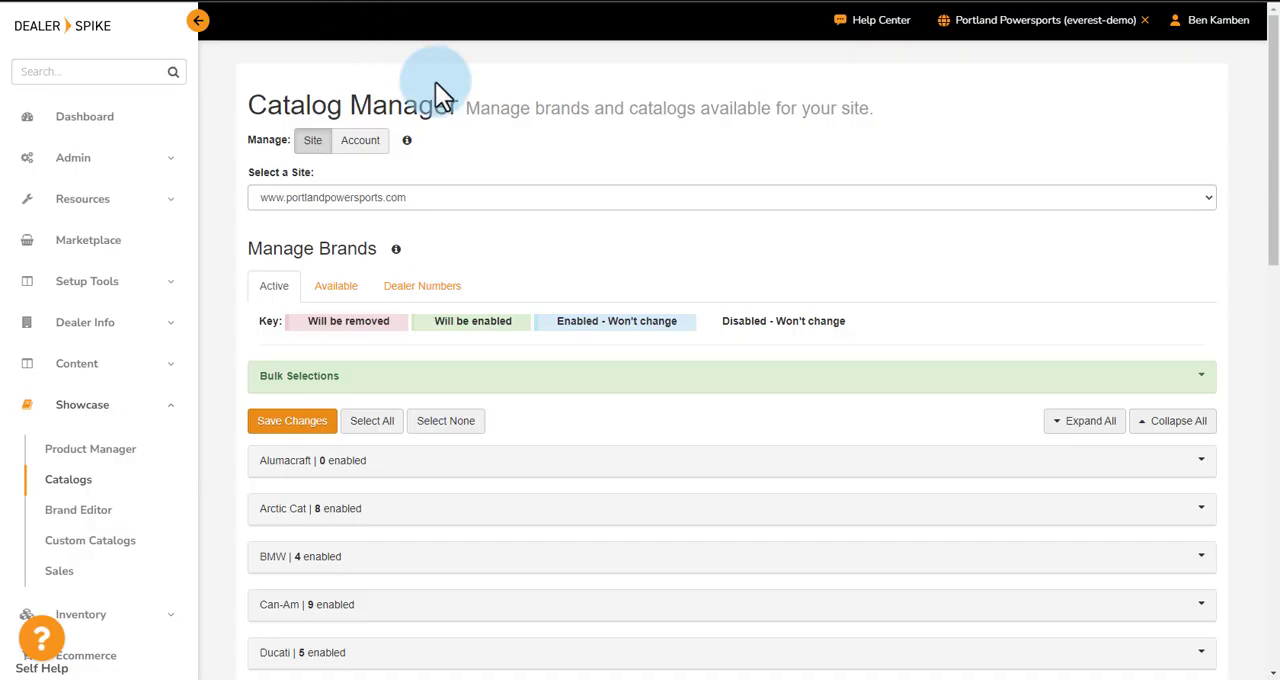
{"action": "scroll", "coordinate": [343, 220], "scroll_direction": "down", "scroll_amount": 1}
Switch back to Dealer Spike's Catalog Manager and deselect Sea-Doo - Power Sports among the available brands
{"action": "left_click", "coordinate": [343, 206]}
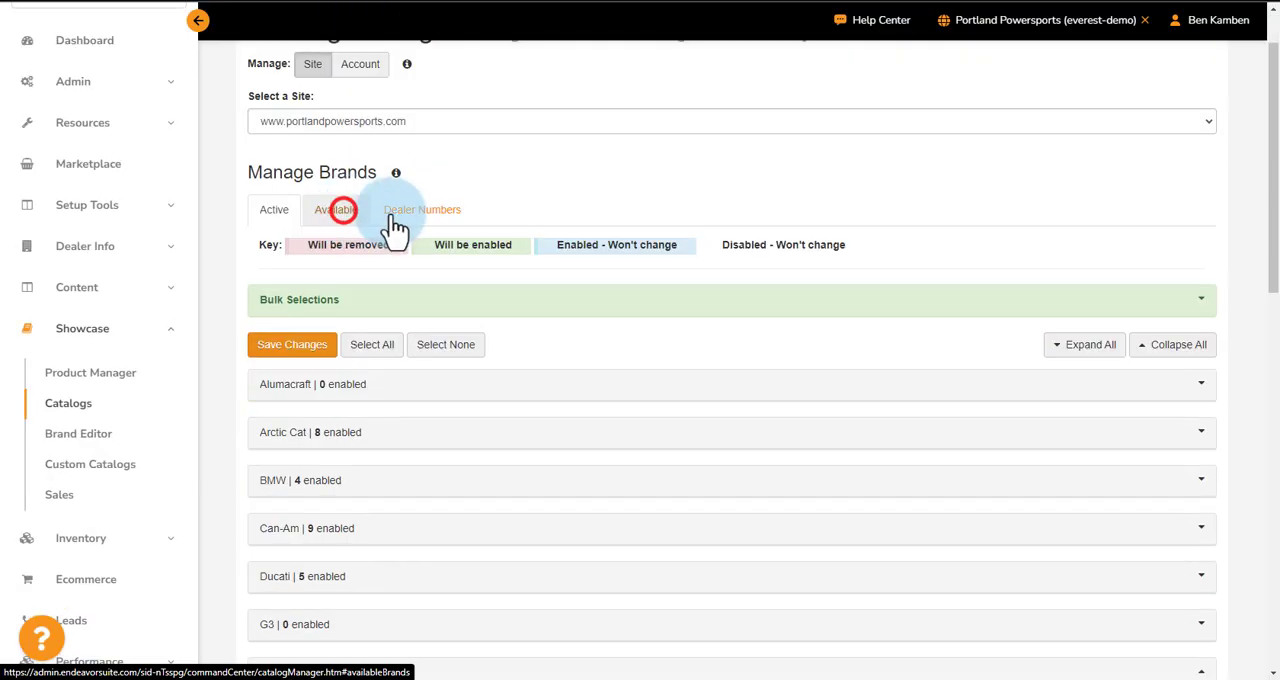
{"action": "scroll", "coordinate": [829, 343], "scroll_direction": "down", "scroll_amount": 4}
{"action": "scroll", "coordinate": [830, 346], "scroll_direction": "down", "scroll_amount": 10}
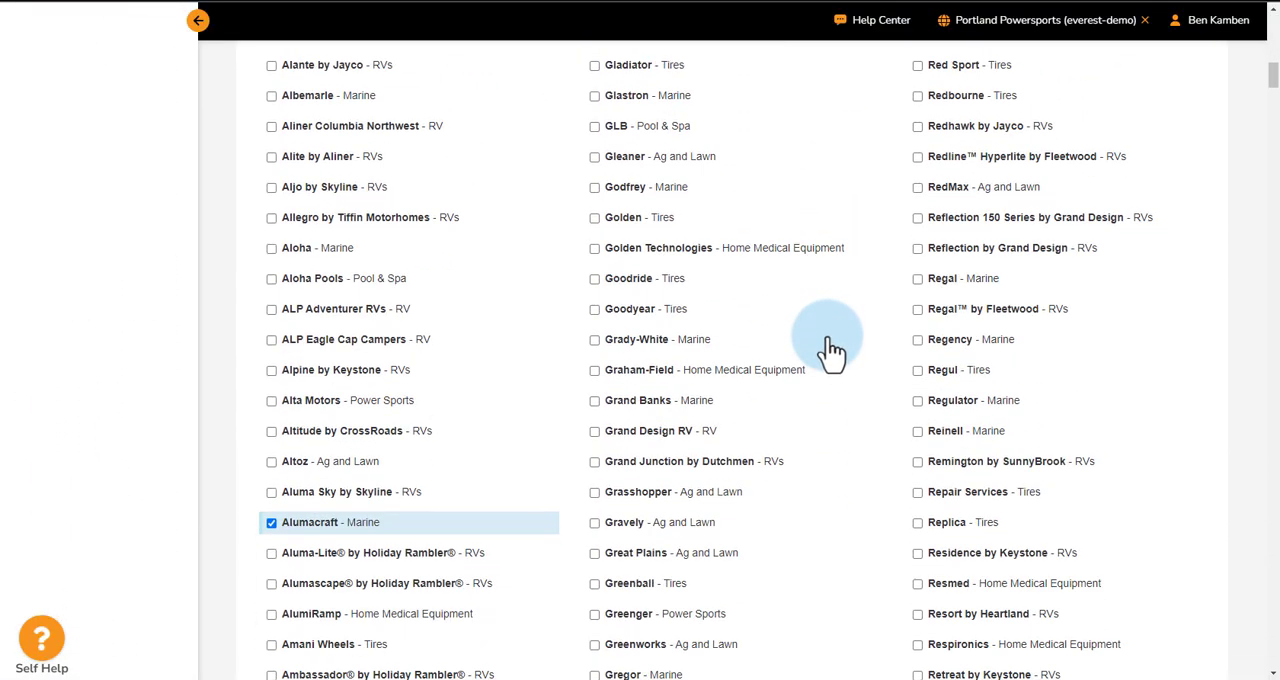
{"action": "scroll", "coordinate": [830, 346], "scroll_direction": "down", "scroll_amount": 12}
{"action": "left_click", "coordinate": [917, 278]}
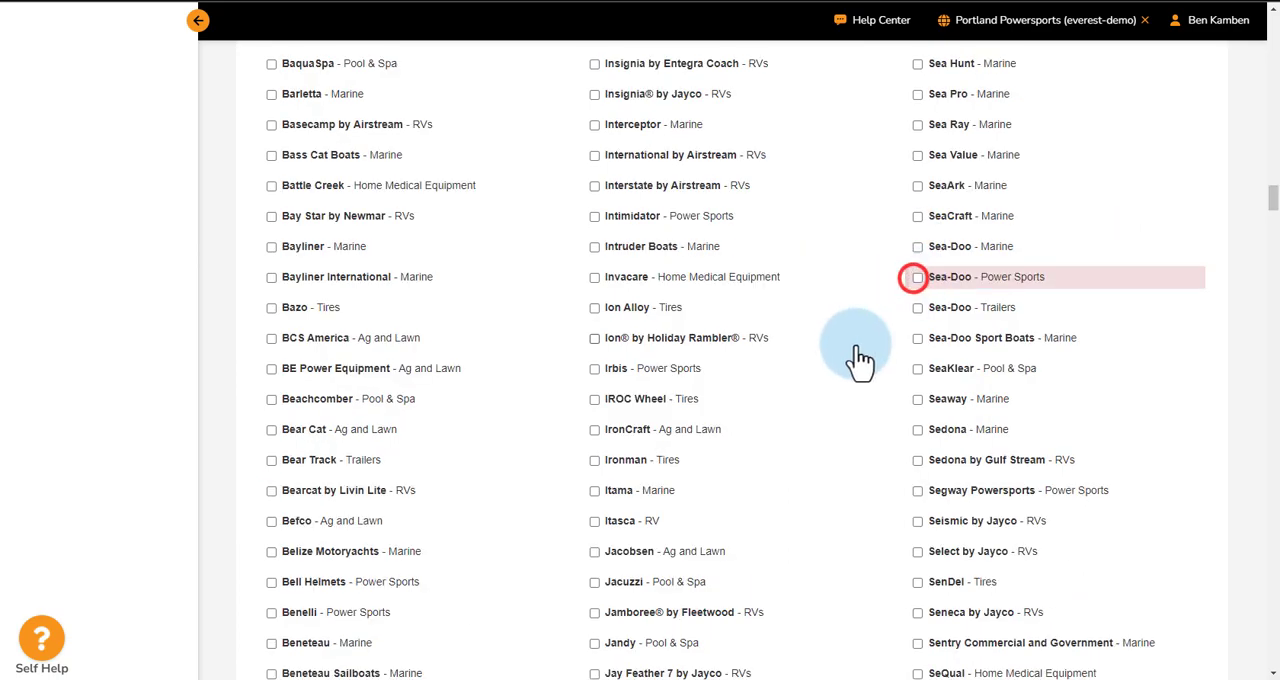
Save the brand selection with the removal of the Sea-Doo showcase catalogs and publish the changes to the site
{"action": "scroll", "coordinate": [834, 335], "scroll_direction": "up", "scroll_amount": 20}
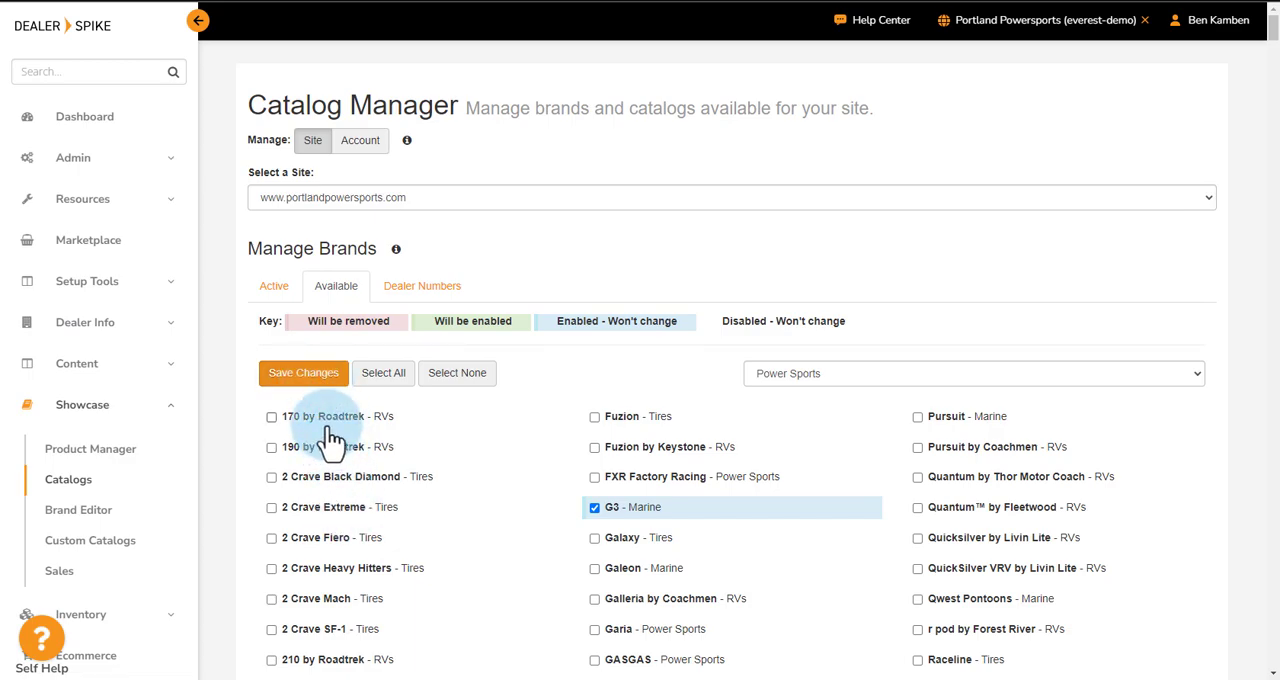
{"action": "left_click", "coordinate": [303, 372]}
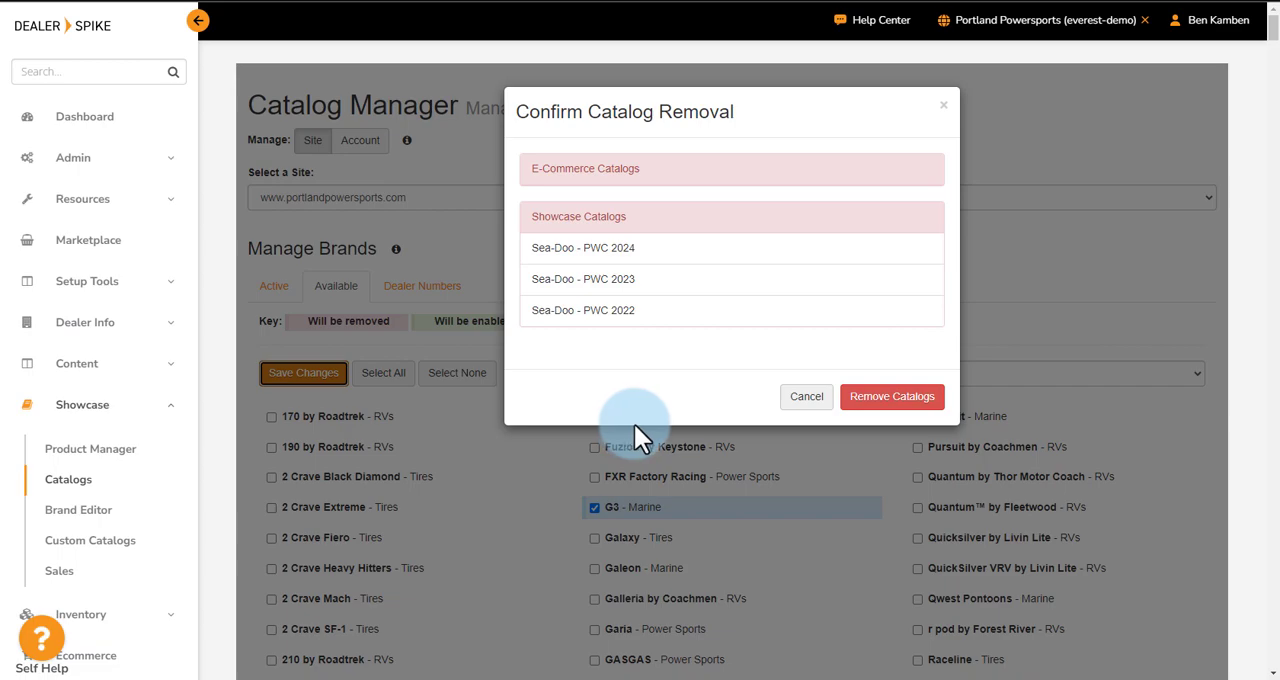
{"action": "left_click", "coordinate": [904, 398]}
{"action": "left_click", "coordinate": [1070, 22]}
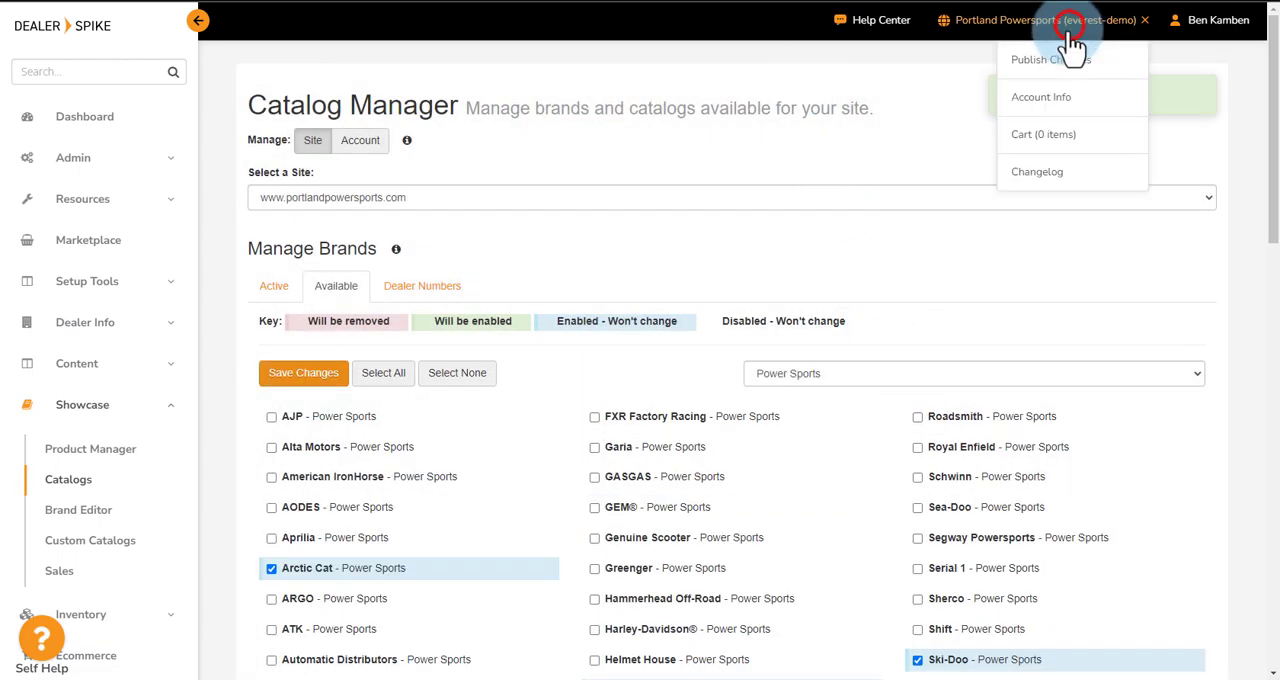
{"action": "left_click", "coordinate": [1053, 70]}
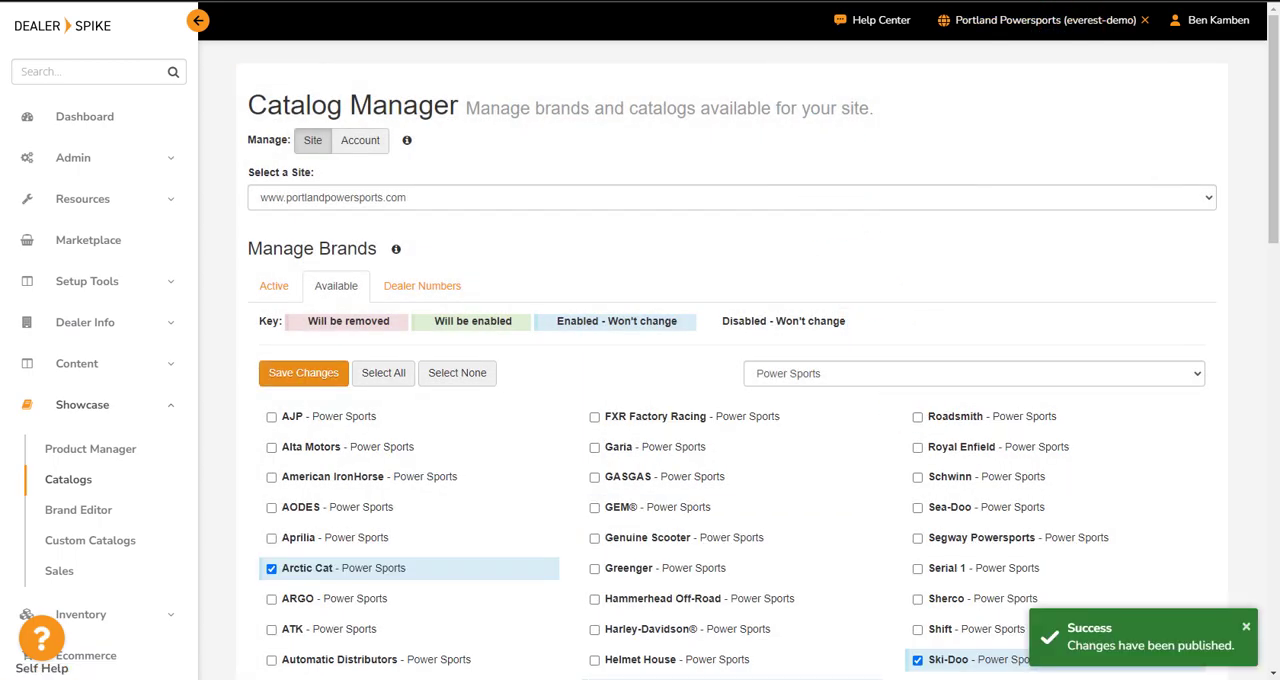
Switch to the Portland Powersports website and check the New Models page for the Sea-Doo brand
{"action": "left_click", "coordinate": [560, 2]}
{"action": "scroll", "coordinate": [1118, 384], "scroll_direction": "up", "scroll_amount": 3}
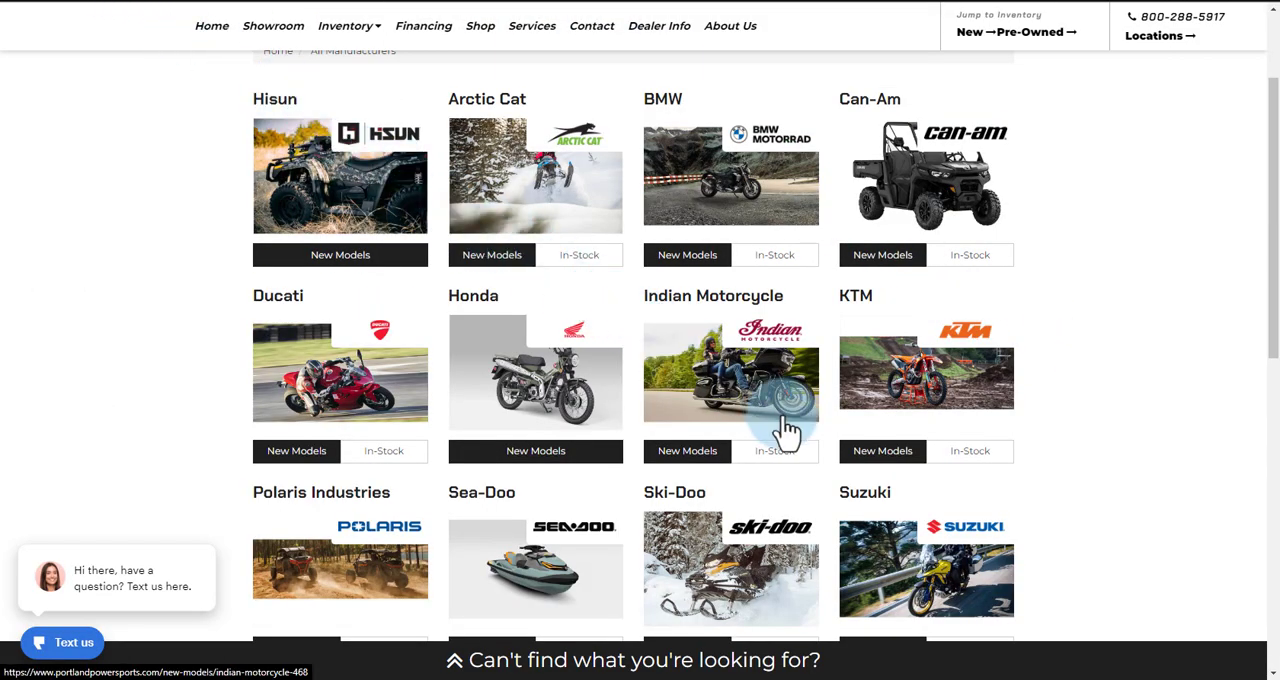
{"action": "scroll", "coordinate": [590, 362], "scroll_direction": "down", "scroll_amount": 2}
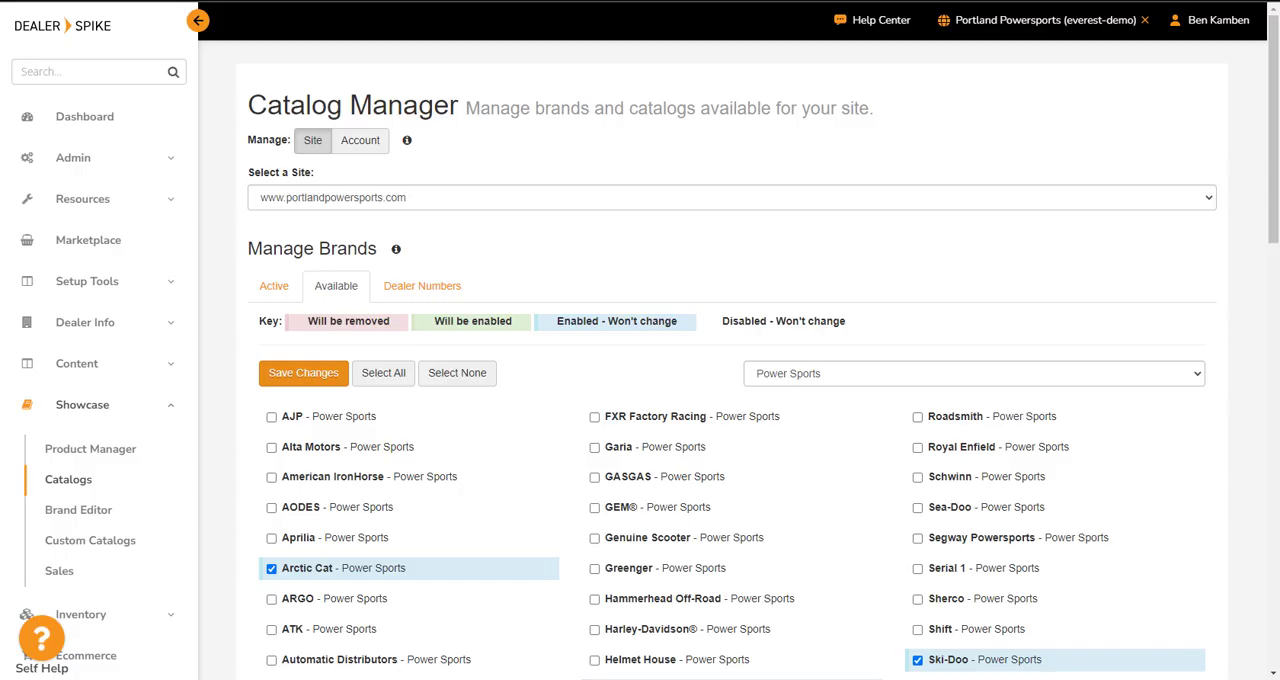
Switch back to Dealer Spike, review the active brands in Catalog Manager and collapse the Hisun catalogs
{"action": "scroll", "coordinate": [272, 103], "scroll_direction": "down", "scroll_amount": 2}
{"action": "left_click", "coordinate": [271, 134]}
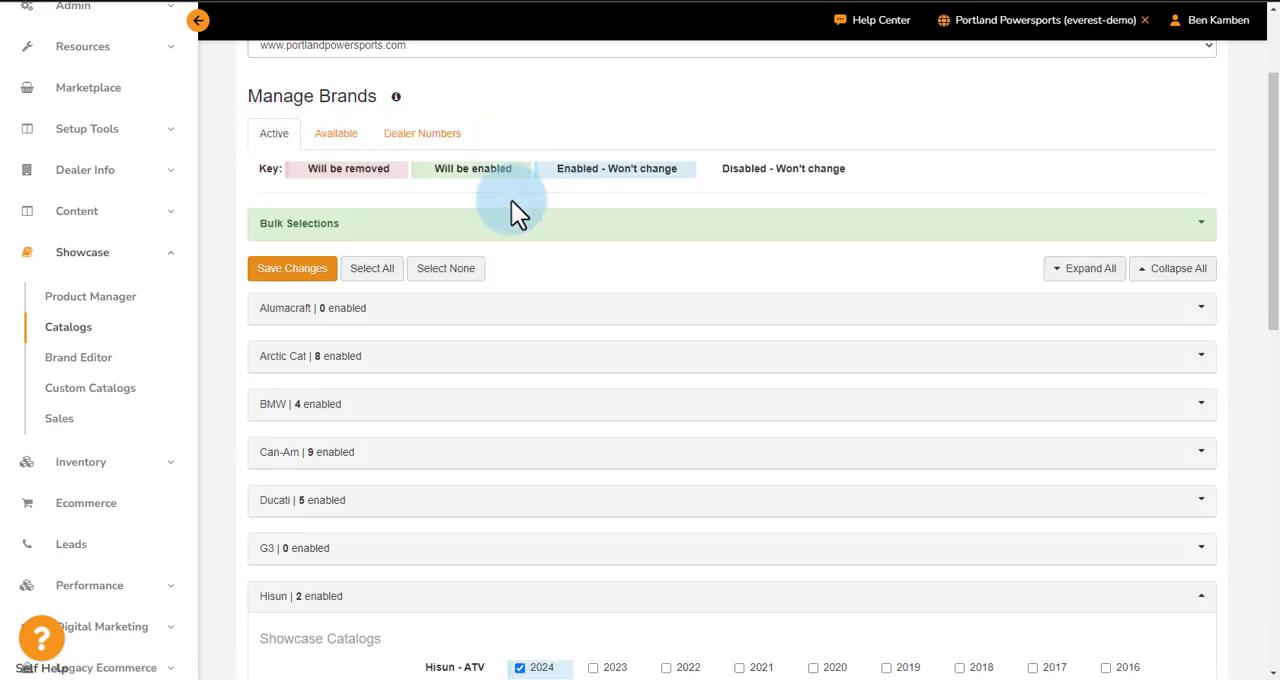
{"action": "scroll", "coordinate": [567, 444], "scroll_direction": "down", "scroll_amount": 9}
{"action": "scroll", "coordinate": [567, 444], "scroll_direction": "up", "scroll_amount": 4}
{"action": "scroll", "coordinate": [567, 433], "scroll_direction": "up", "scroll_amount": 10}
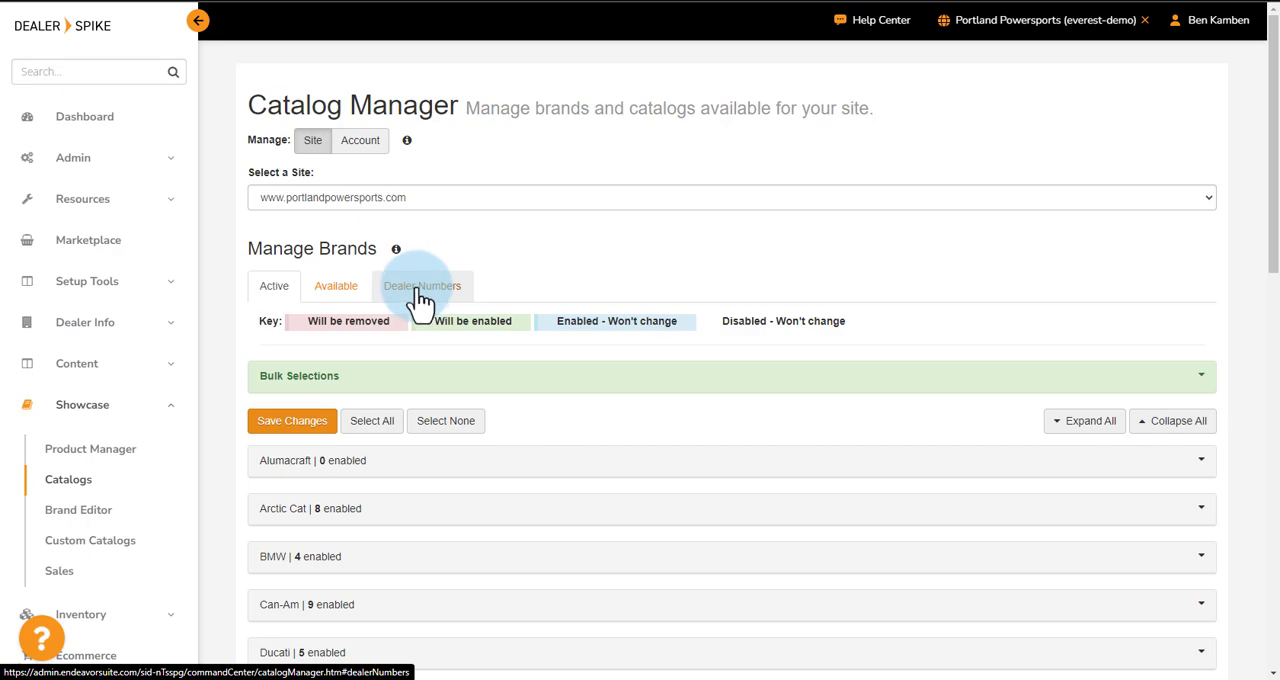
{"action": "scroll", "coordinate": [531, 349], "scroll_direction": "down", "scroll_amount": 3}
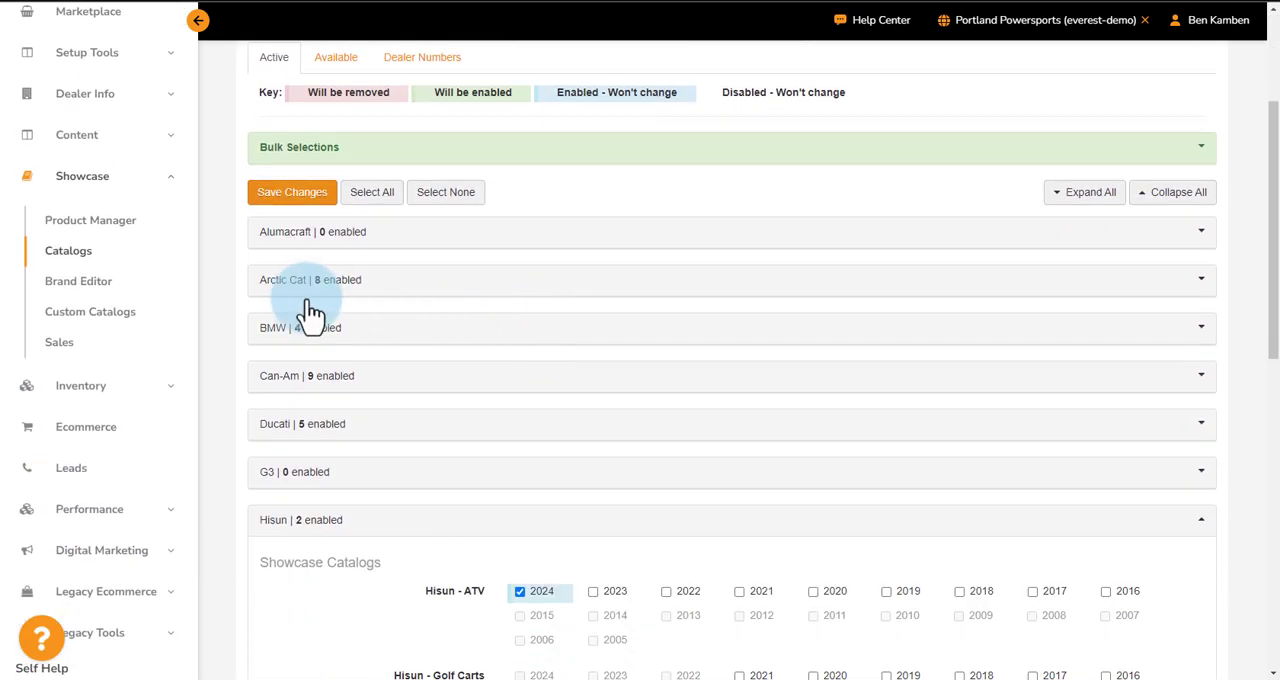
{"action": "left_click", "coordinate": [1201, 519]}
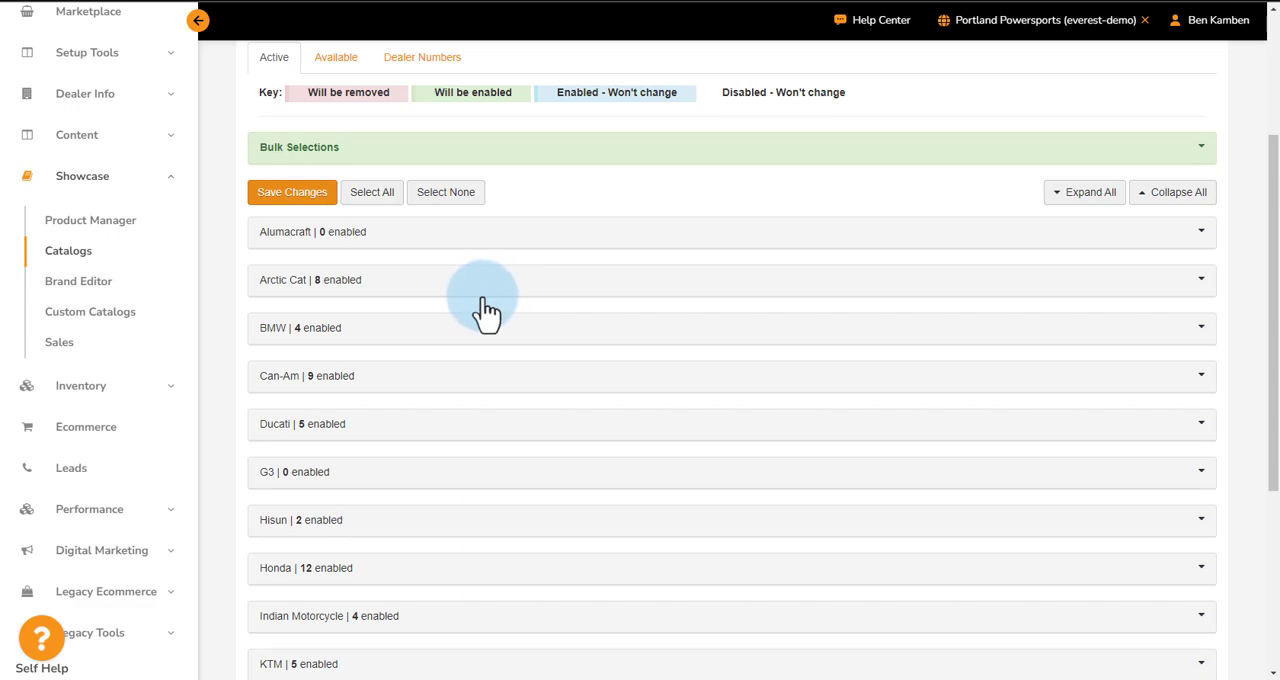
Examine the dealer number settings for the listed brands, from Arctic Cat to Yamaha
{"action": "scroll", "coordinate": [482, 300], "scroll_direction": "up", "scroll_amount": 3}
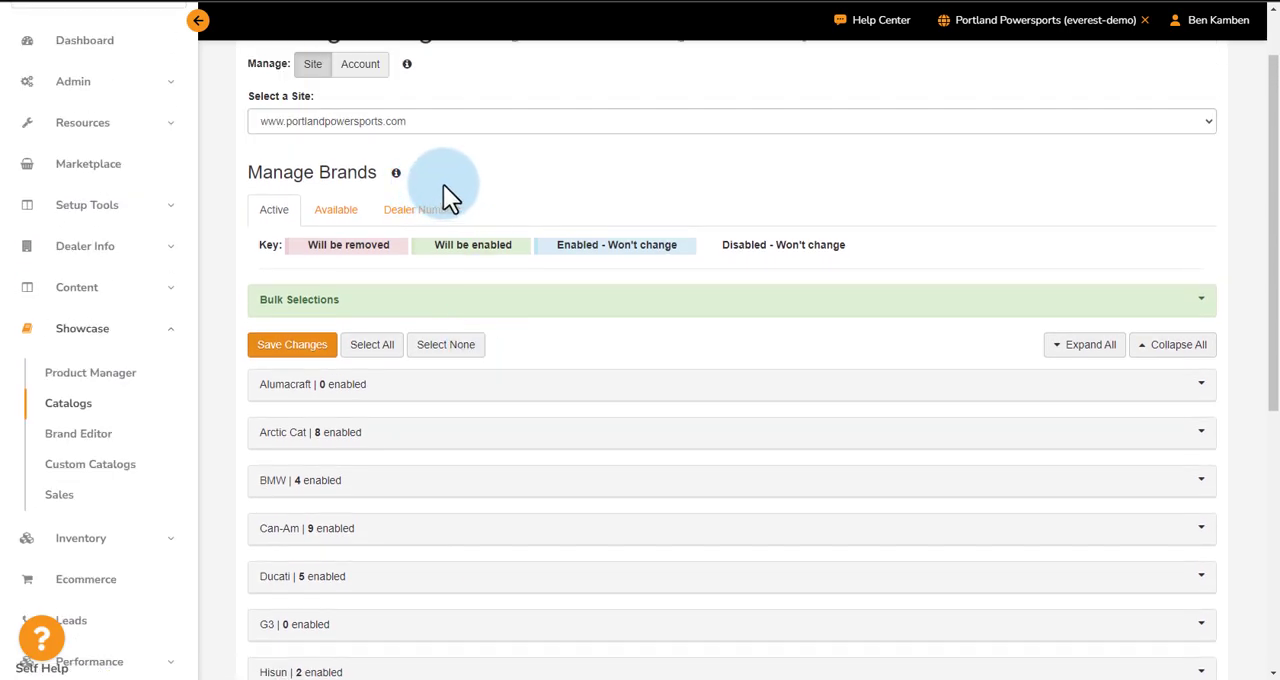
{"action": "left_click", "coordinate": [437, 220]}
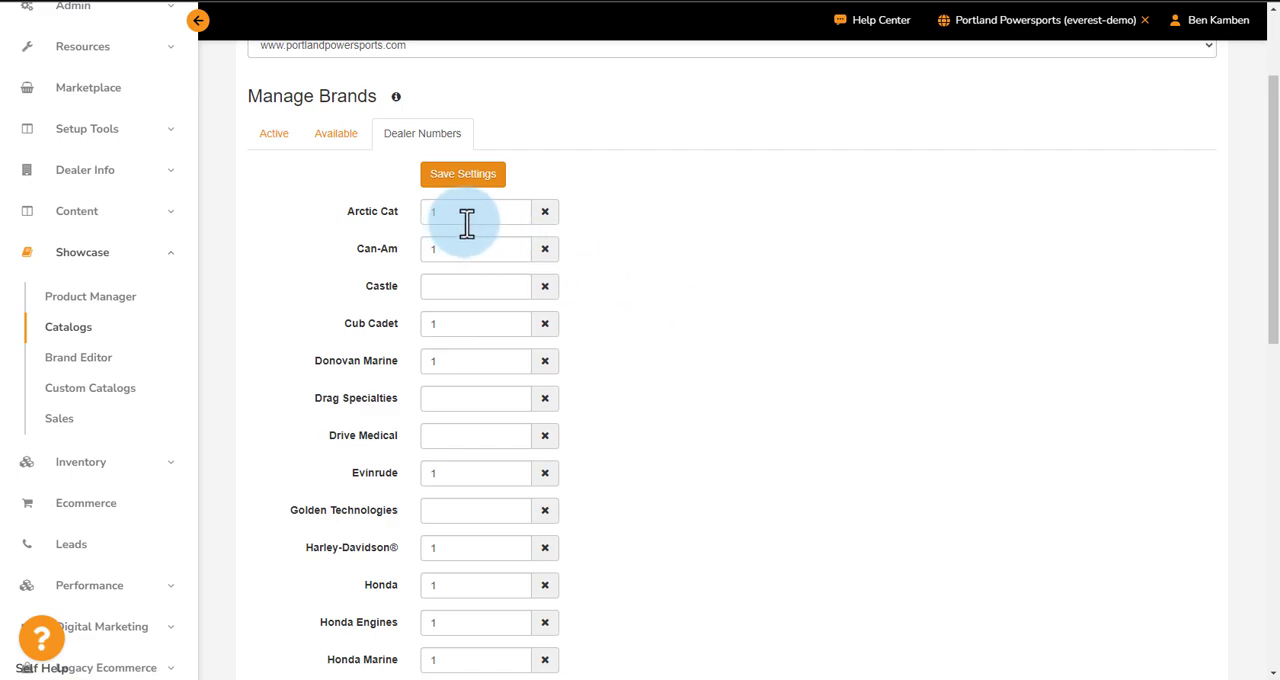
{"action": "scroll", "coordinate": [862, 228], "scroll_direction": "down", "scroll_amount": 1}
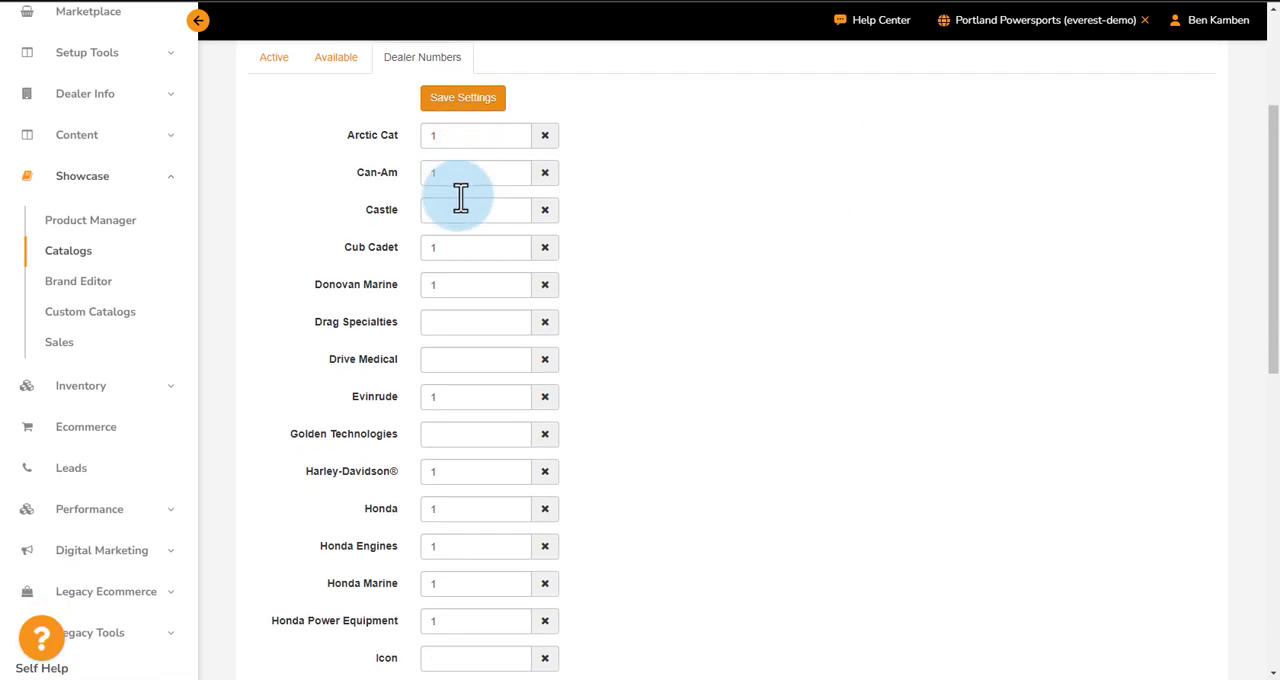
{"action": "scroll", "coordinate": [679, 382], "scroll_direction": "down", "scroll_amount": 6}
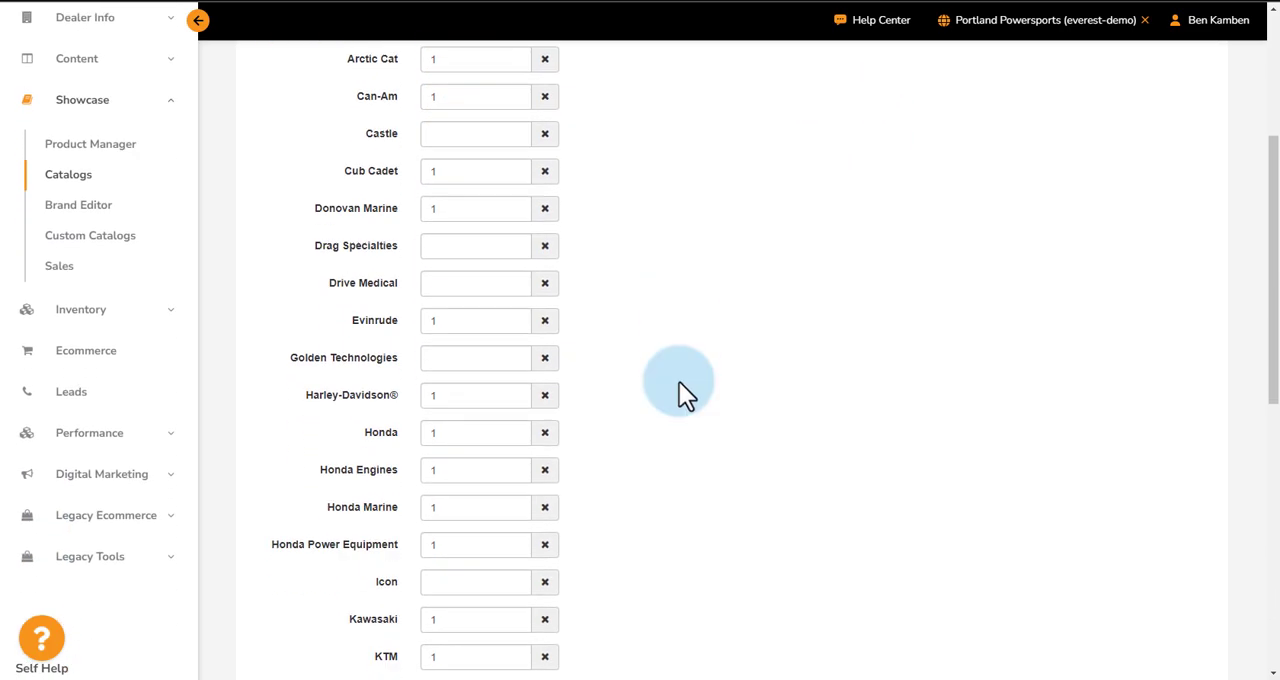
{"action": "scroll", "coordinate": [684, 365], "scroll_direction": "down", "scroll_amount": 2}
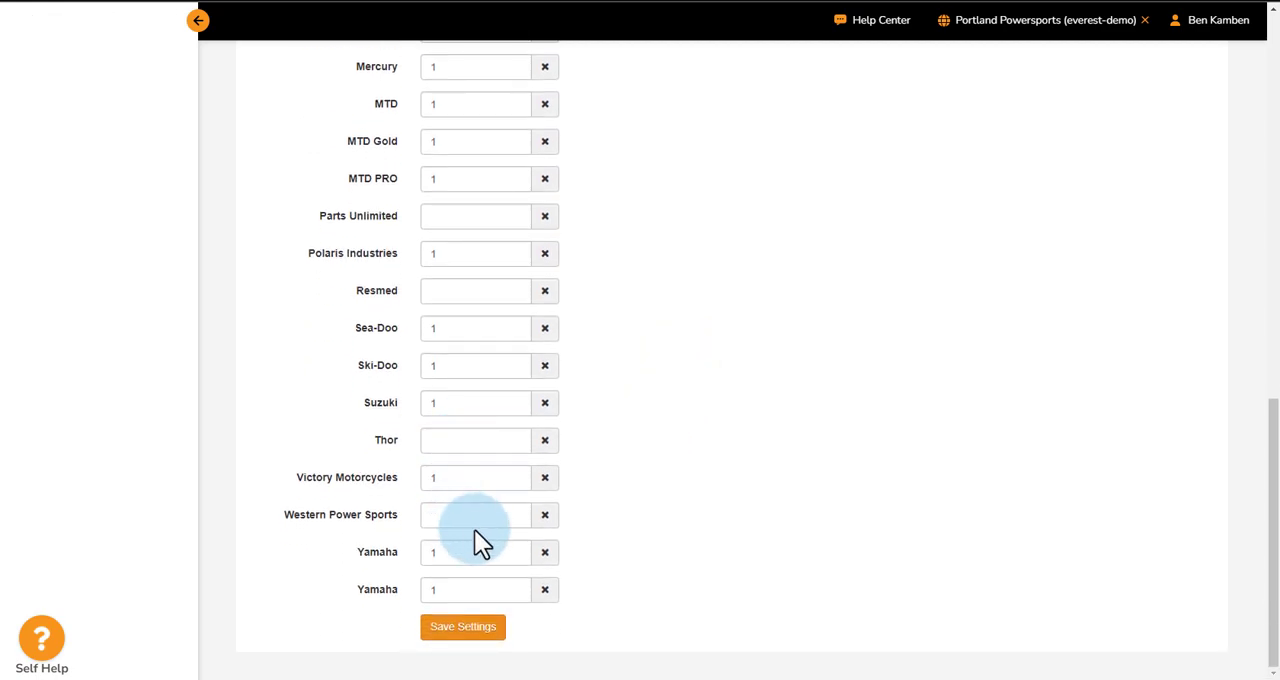
{"action": "scroll", "coordinate": [474, 529], "scroll_direction": "up", "scroll_amount": 8}
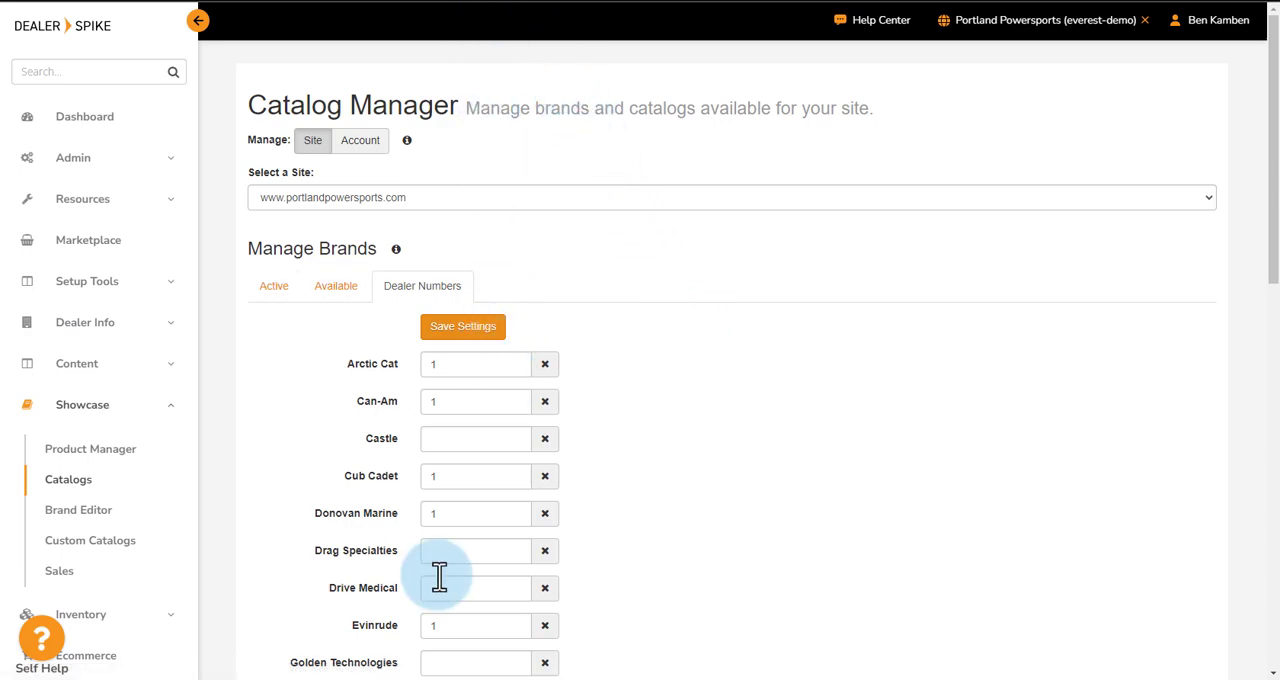
Return to the active brands and examine the model years offered for the Alumacraft - Boats catalog, collapsing the brand when done
{"action": "left_click", "coordinate": [274, 290]}
{"action": "scroll", "coordinate": [406, 385], "scroll_direction": "down", "scroll_amount": 1}
{"action": "left_click", "coordinate": [406, 385]}
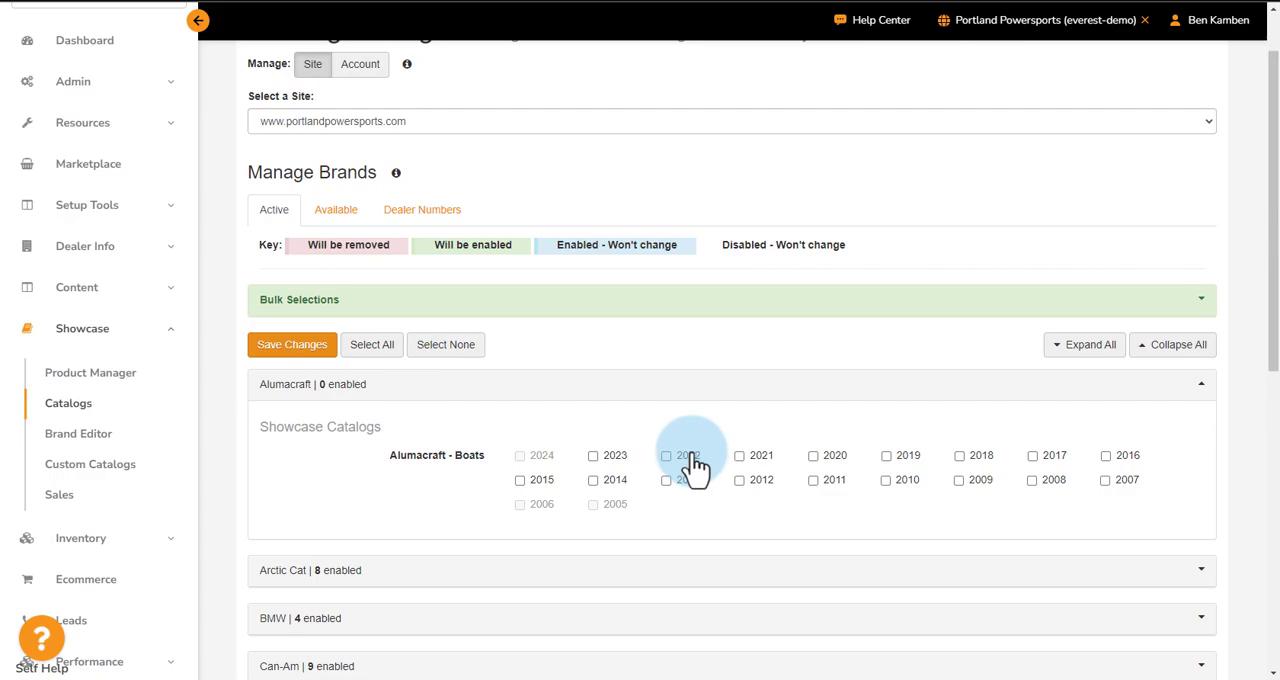
{"action": "left_click", "coordinate": [535, 384]}
{"action": "scroll", "coordinate": [586, 530], "scroll_direction": "up", "scroll_amount": 1}
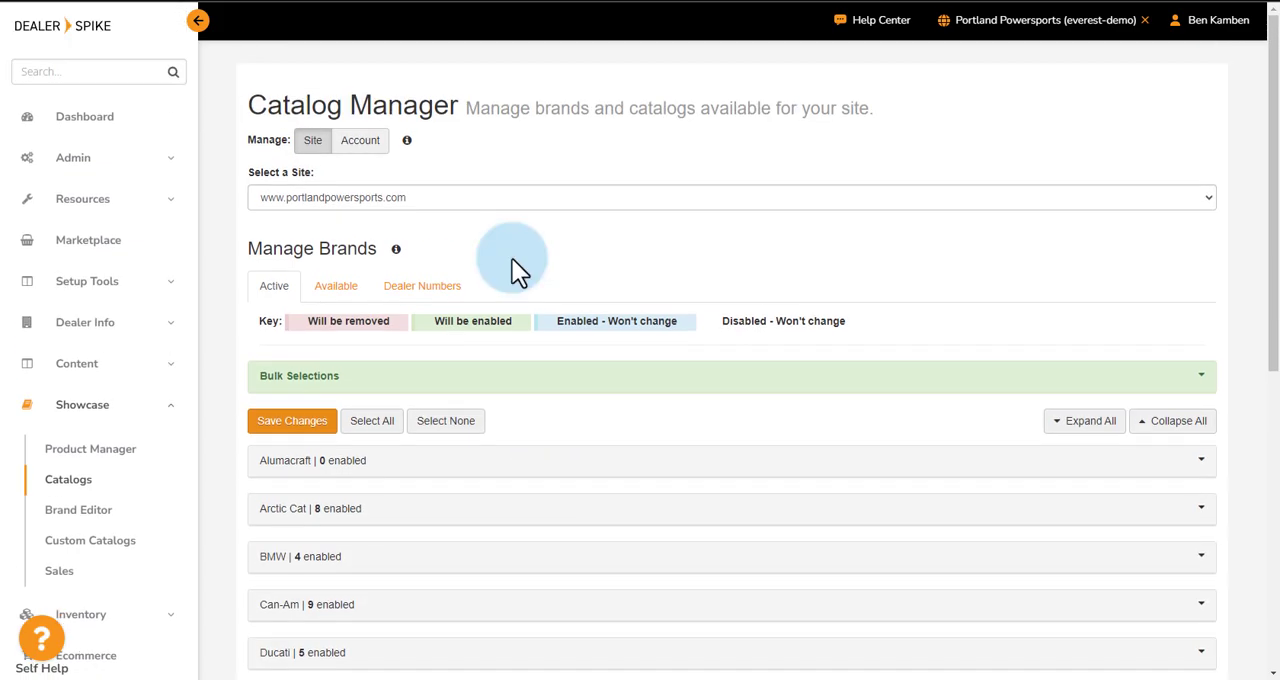